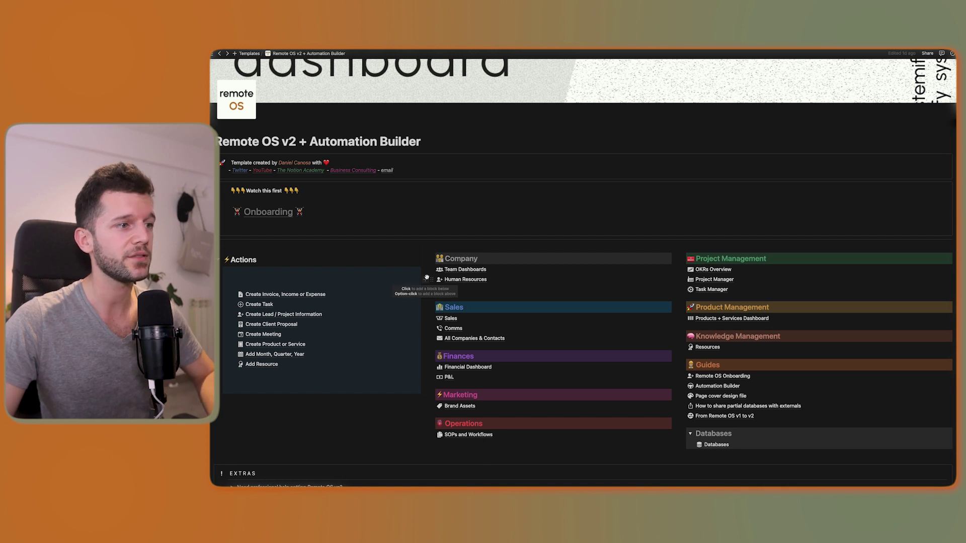
Step: Undo to restore the KPIs link under Company, then open and scroll through the Databases page
key("super+z")
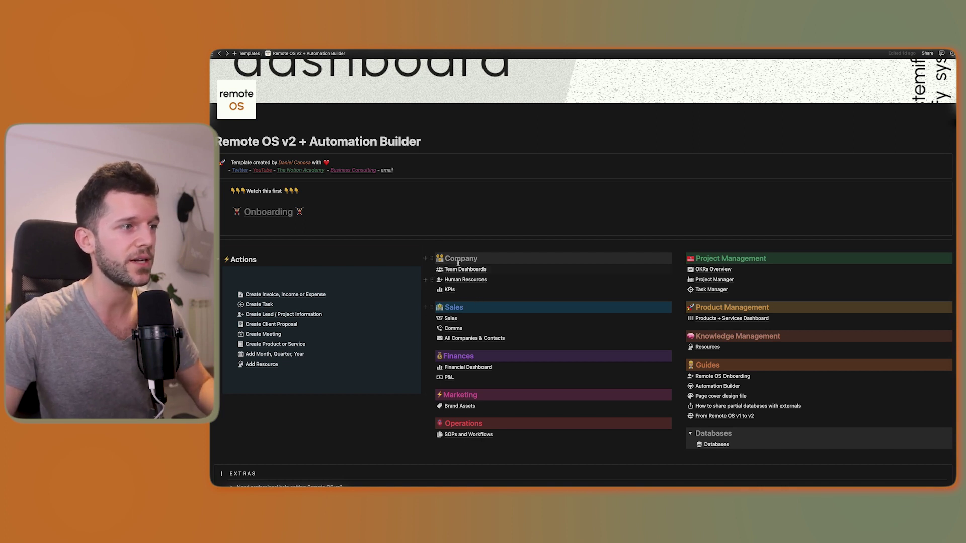
left_click(717, 445)
scroll(433, 333, "down", 1)
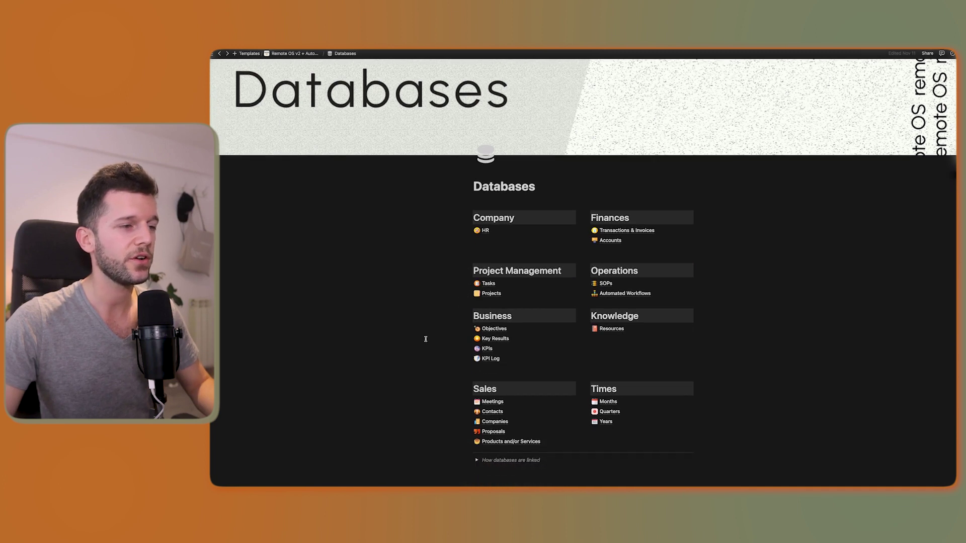
scroll(423, 304, "down", 1)
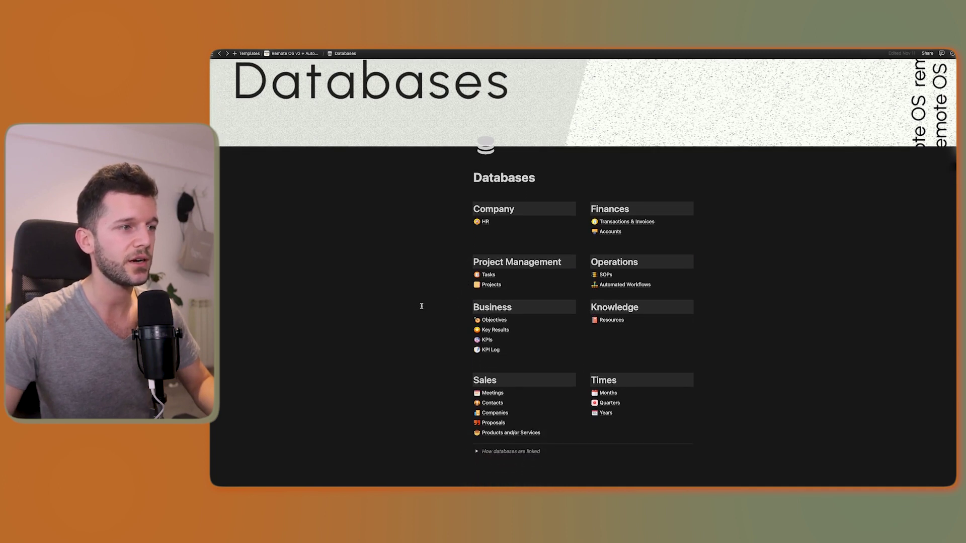
left_click(486, 222)
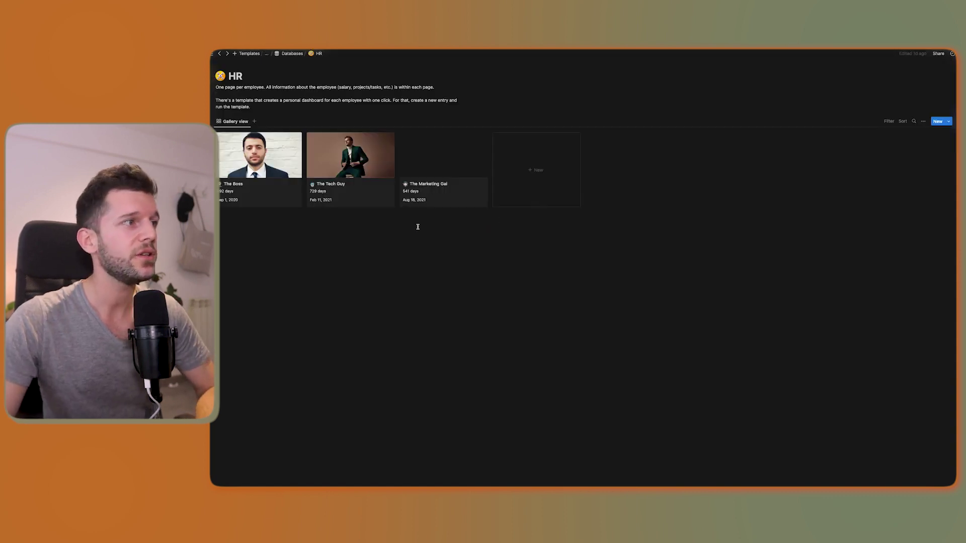
left_click(275, 190)
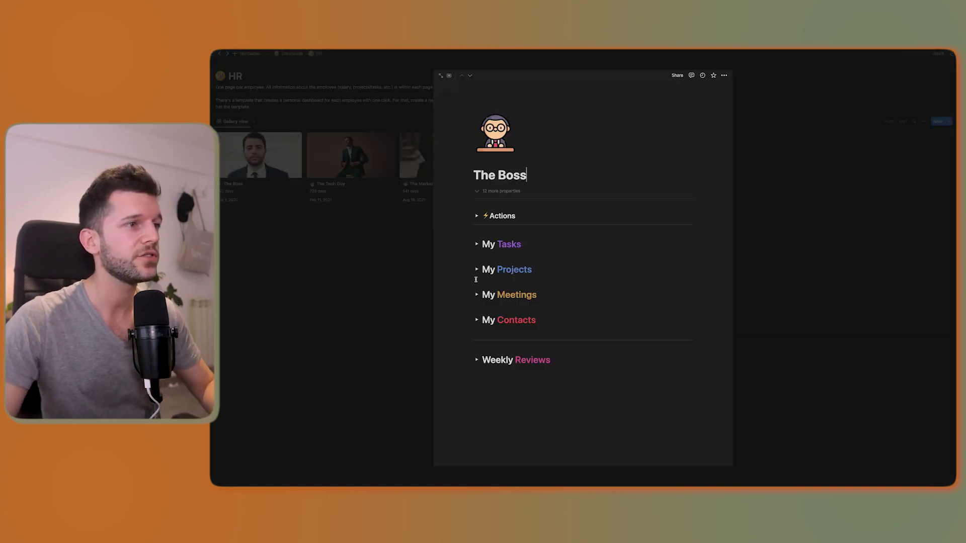
left_click(498, 192)
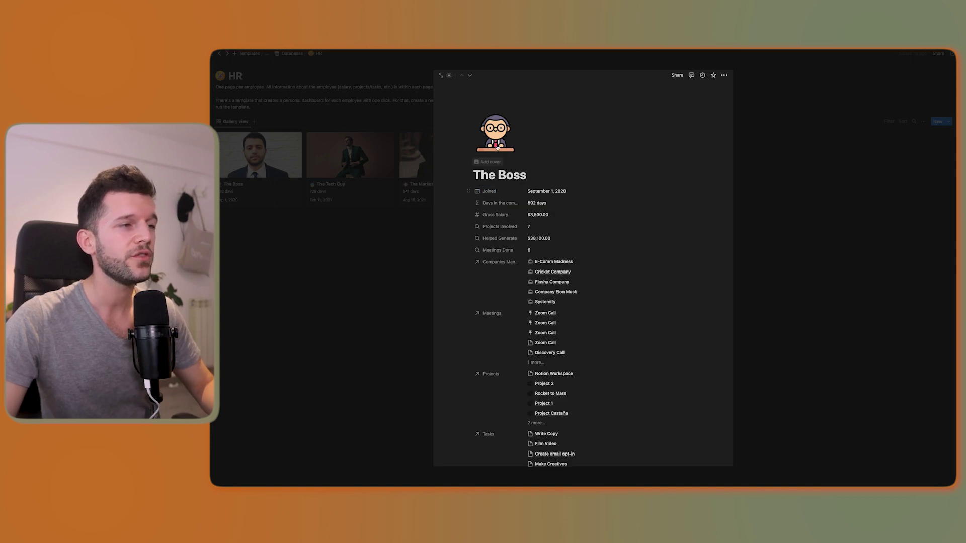
scroll(529, 151, "down", 3)
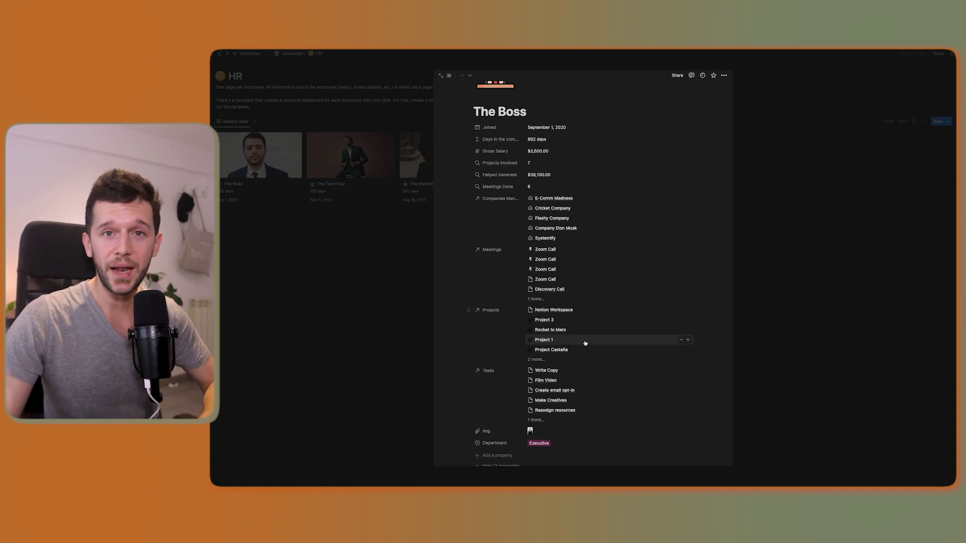
scroll(501, 357, "down", 3)
scroll(500, 357, "down", 4)
left_click(492, 271)
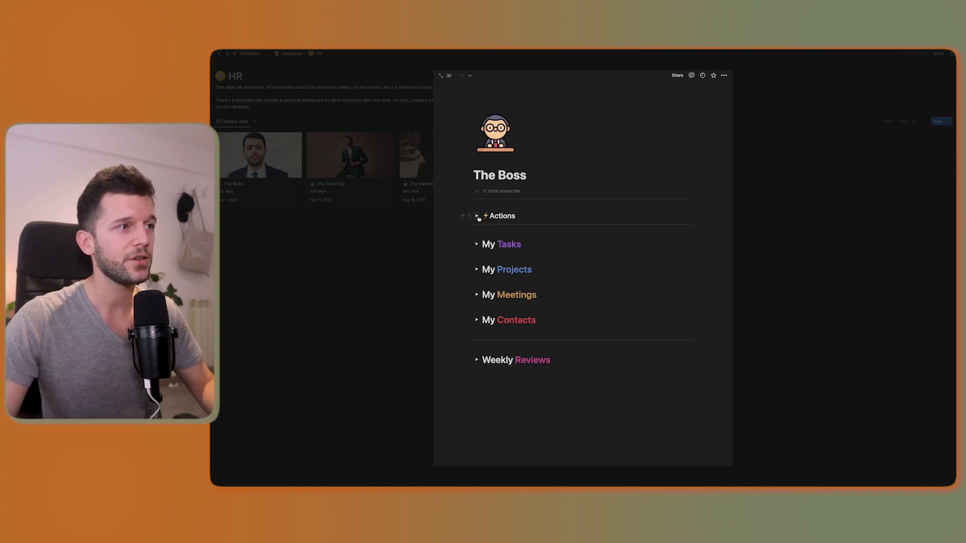
left_click(475, 244)
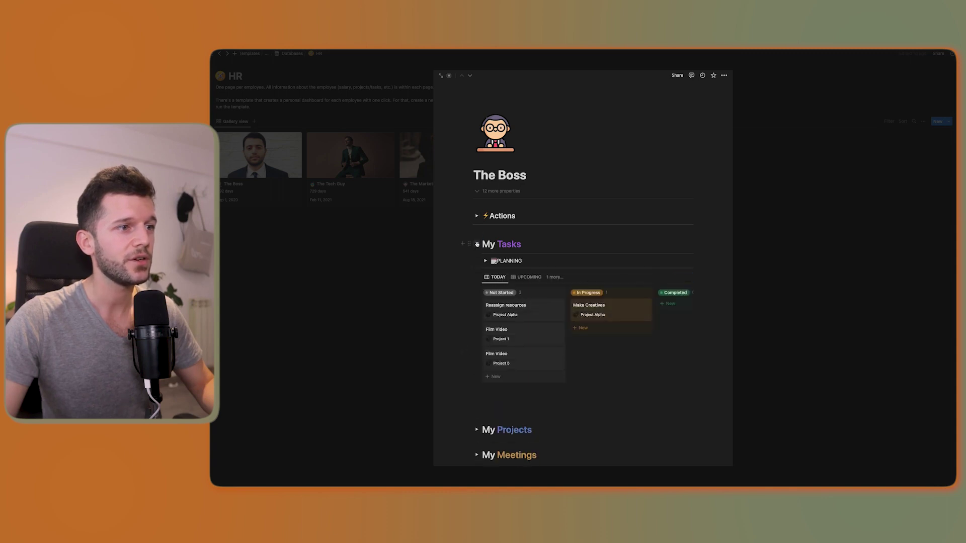
left_click(477, 244)
left_click(801, 298)
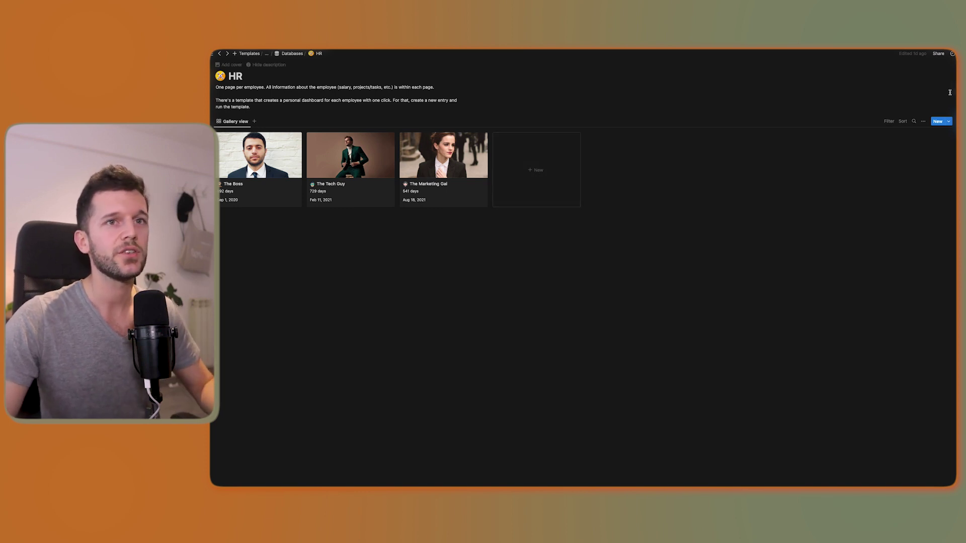
Step: Create an HR entry from the Employee Template, retitled with the new employee's name
left_click(948, 121)
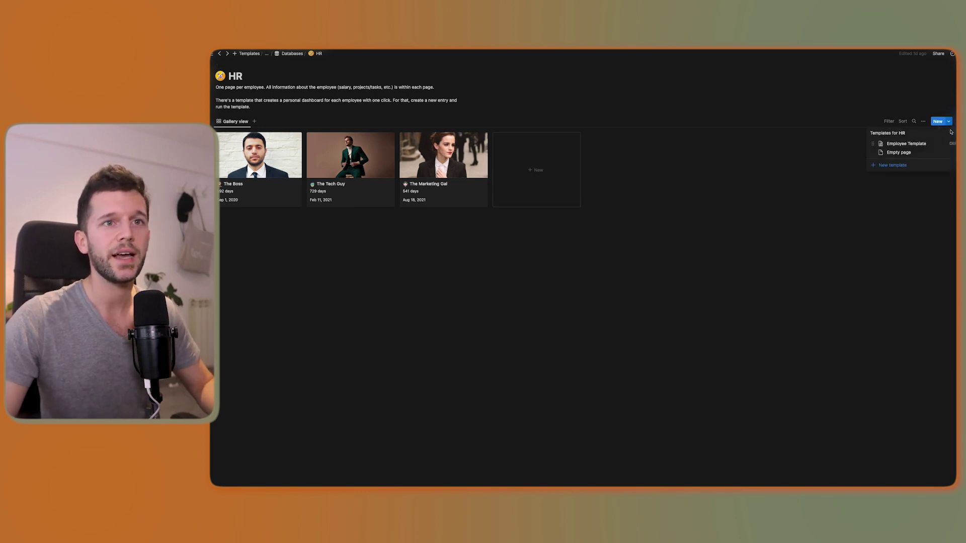
left_click(921, 145)
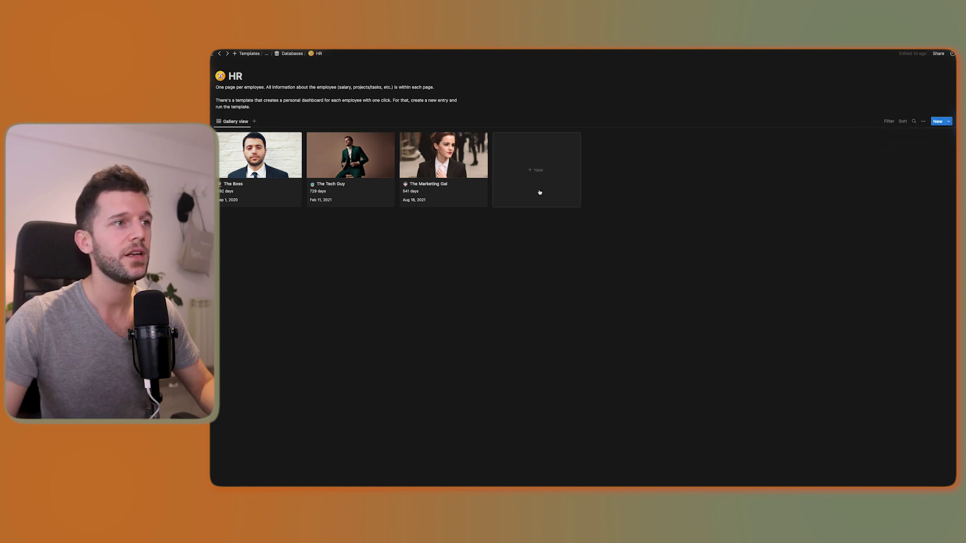
triple_click(543, 106)
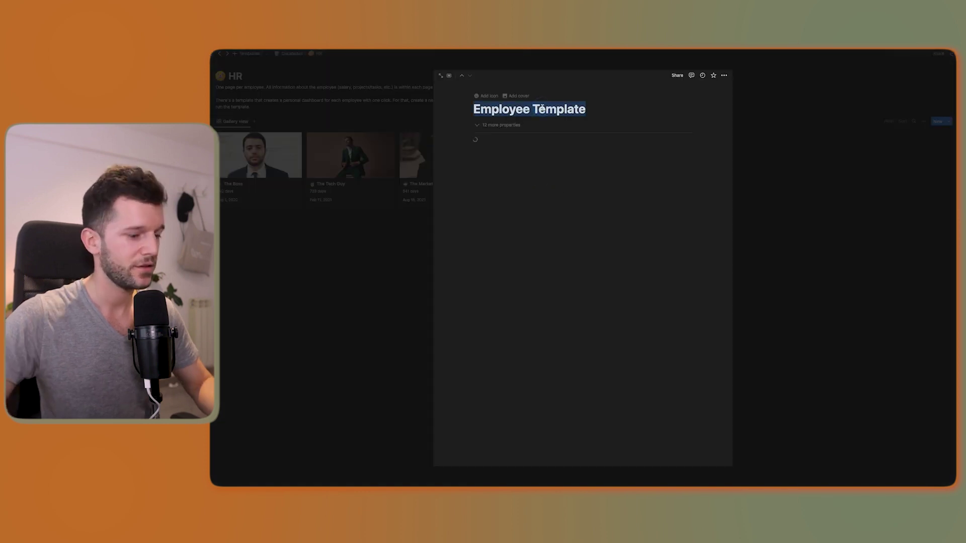
type("Daniel")
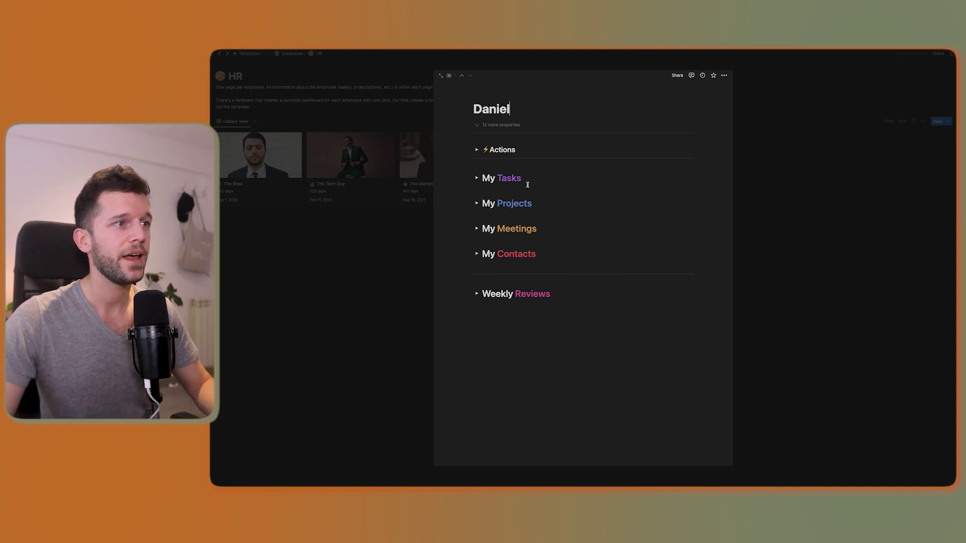
left_click(476, 178)
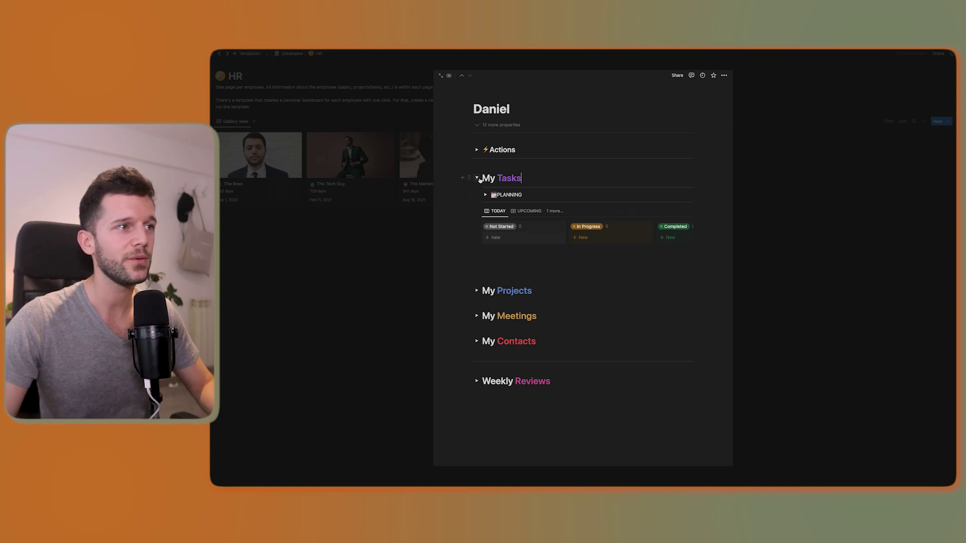
left_click(477, 178)
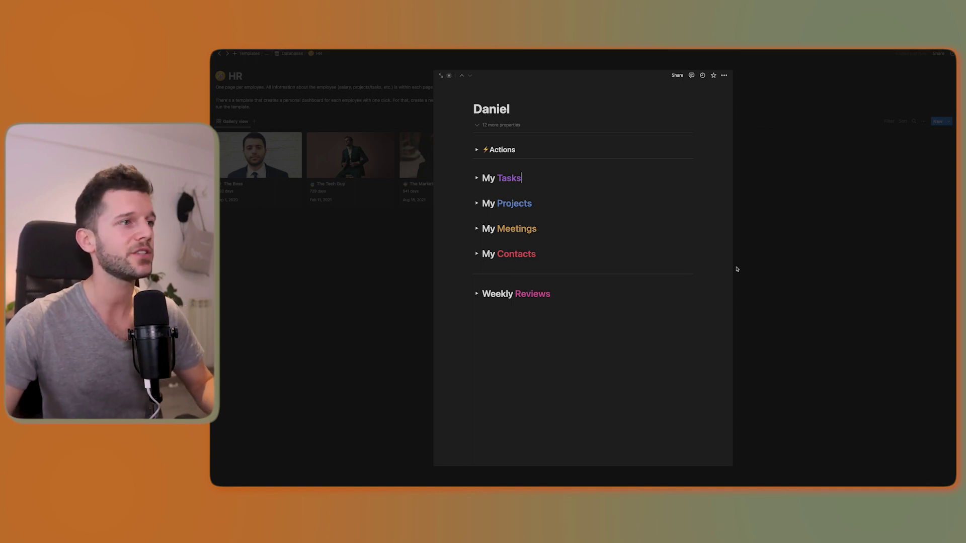
key("Escape")
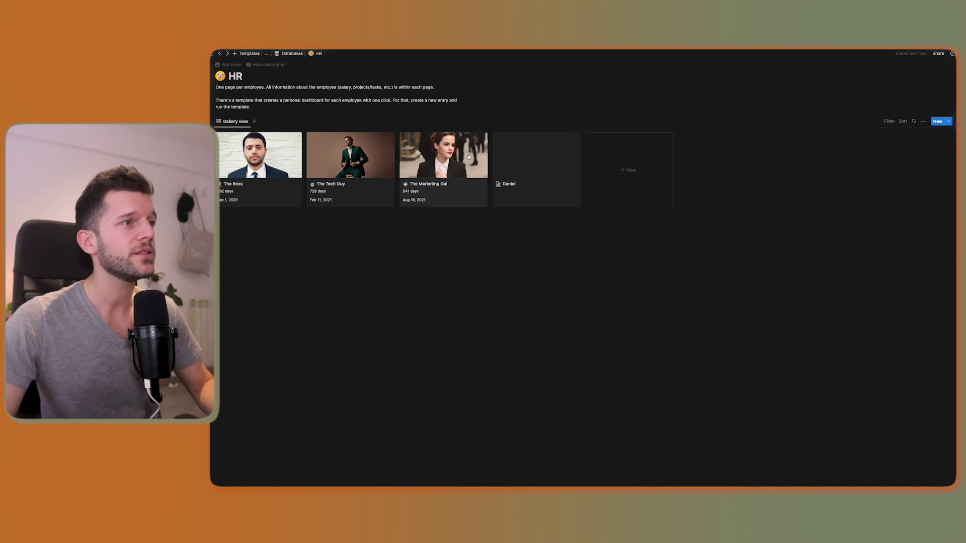
Step: Open the Projects database, review Project 2 in side peek, and return to Databases
key("super+bracketleft")
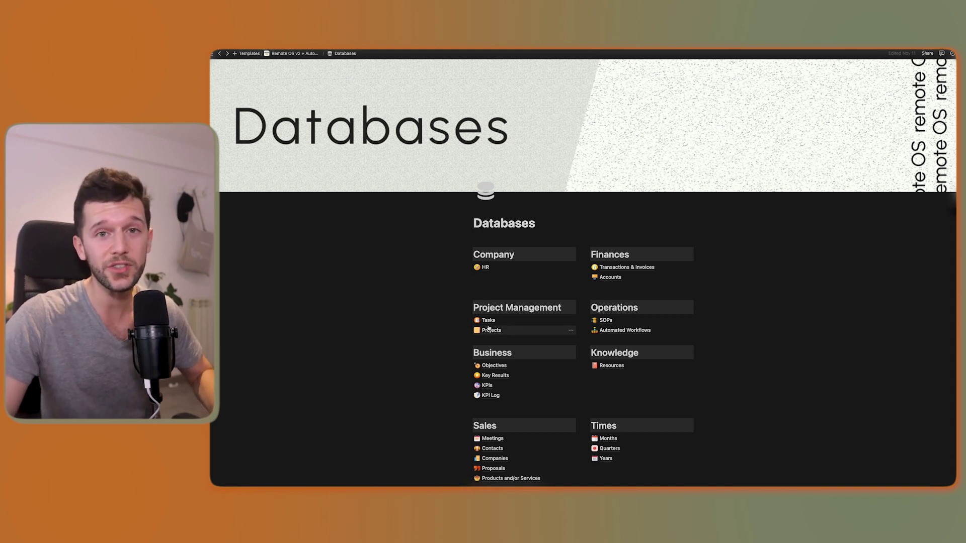
left_click(490, 330)
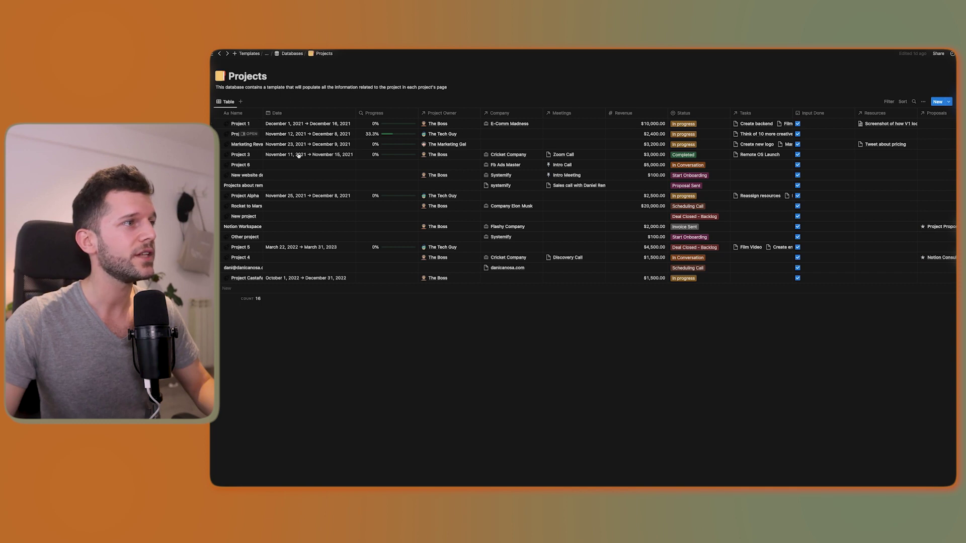
left_click(255, 136)
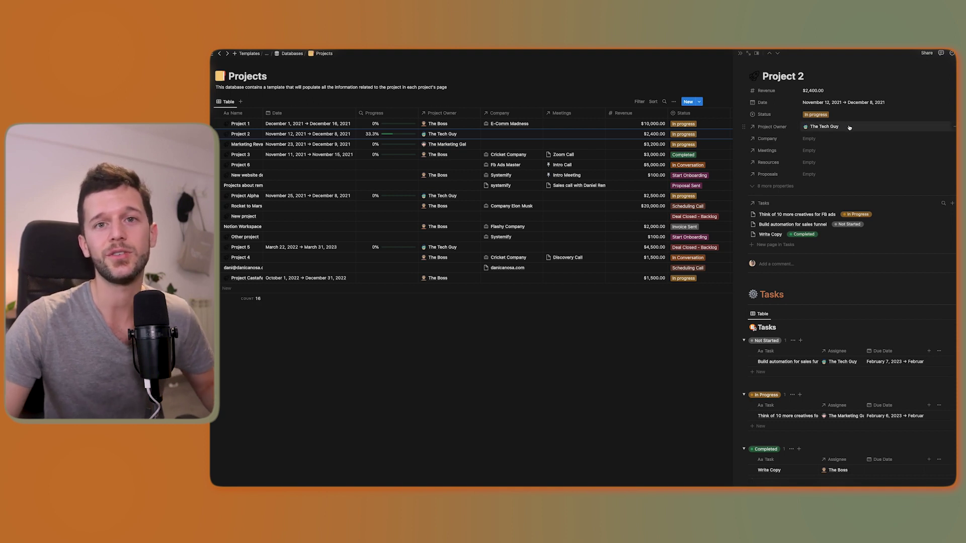
left_click(292, 54)
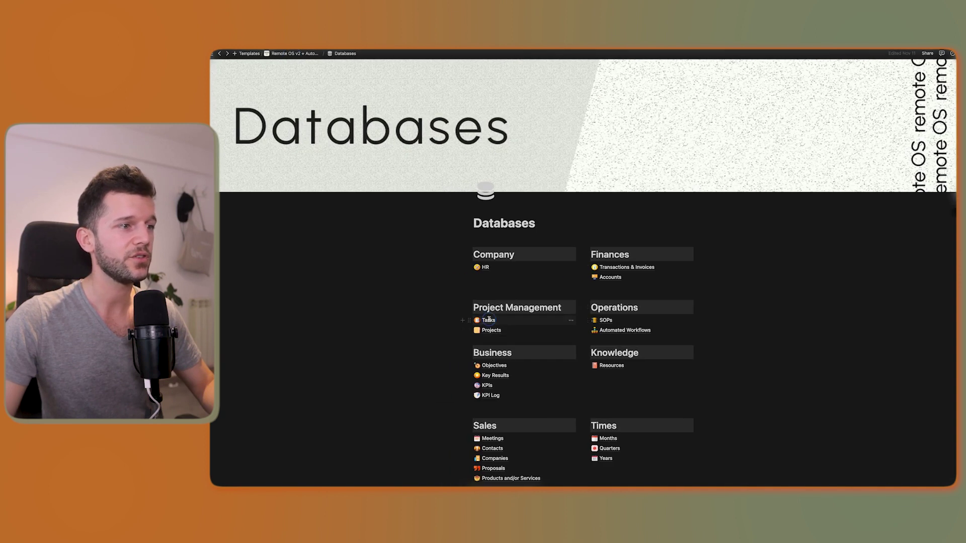
Step: Open the Tasks database and look over the Write Copy task's details
left_click(489, 319)
left_click(294, 113)
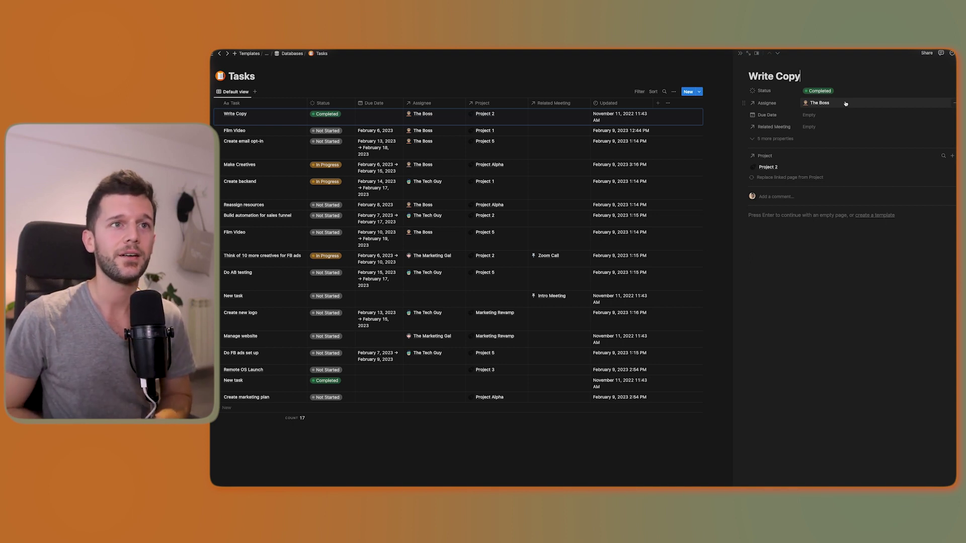
left_click(451, 176)
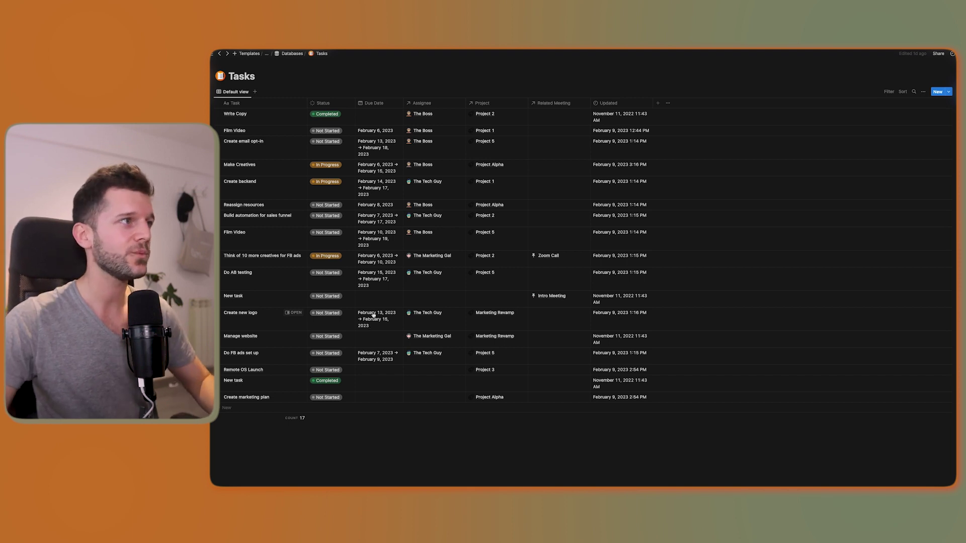
Step: Return to the Remote OS v2 + Automation Builder dashboard's Project Management links
left_click(266, 53)
left_click(266, 65)
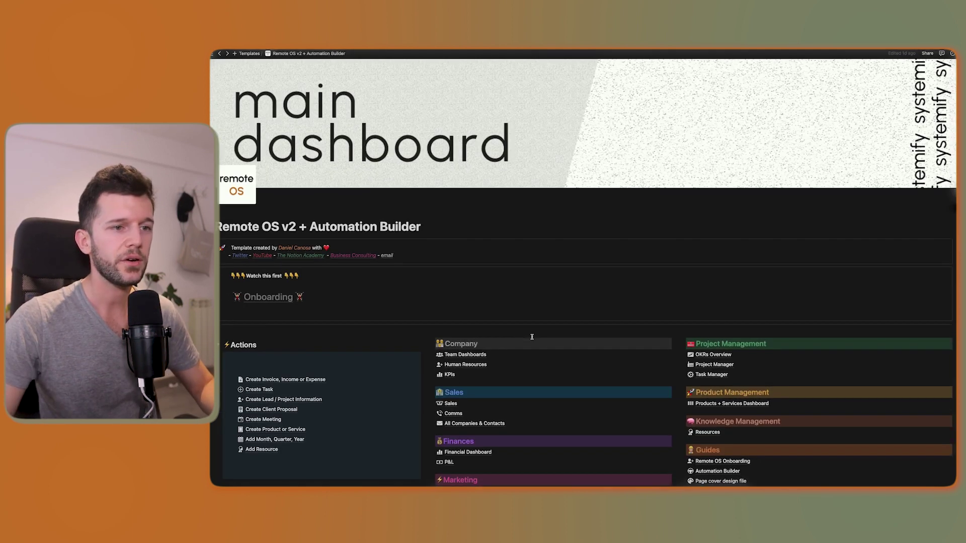
scroll(532, 337, "down", 2)
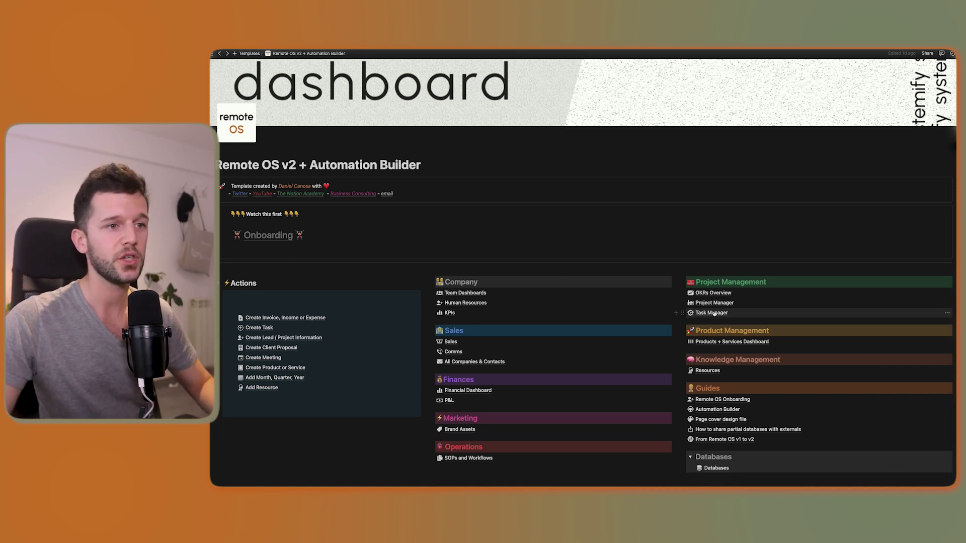
Step: Open Task Manager and scroll down to the Tasks Overview timeline by assignee
left_click(711, 313)
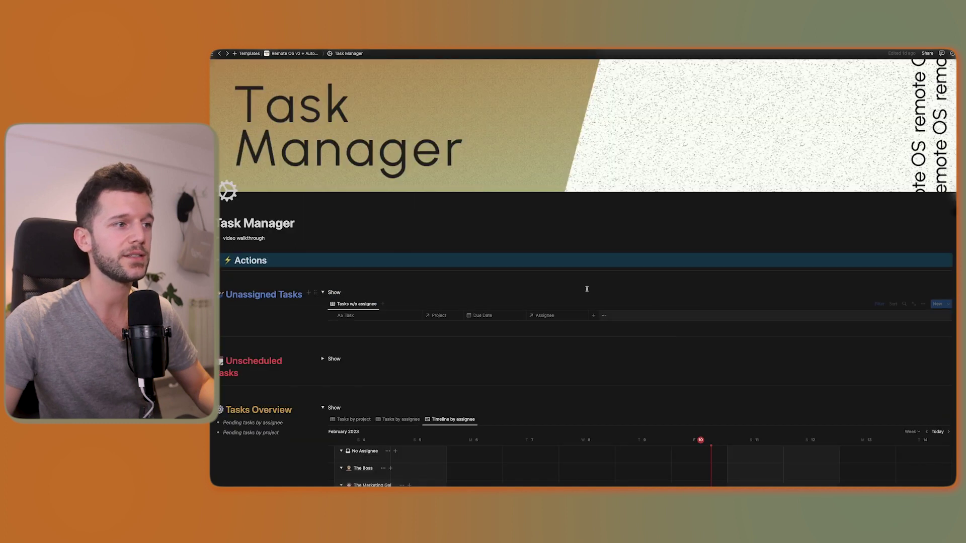
scroll(455, 260, "down", 5)
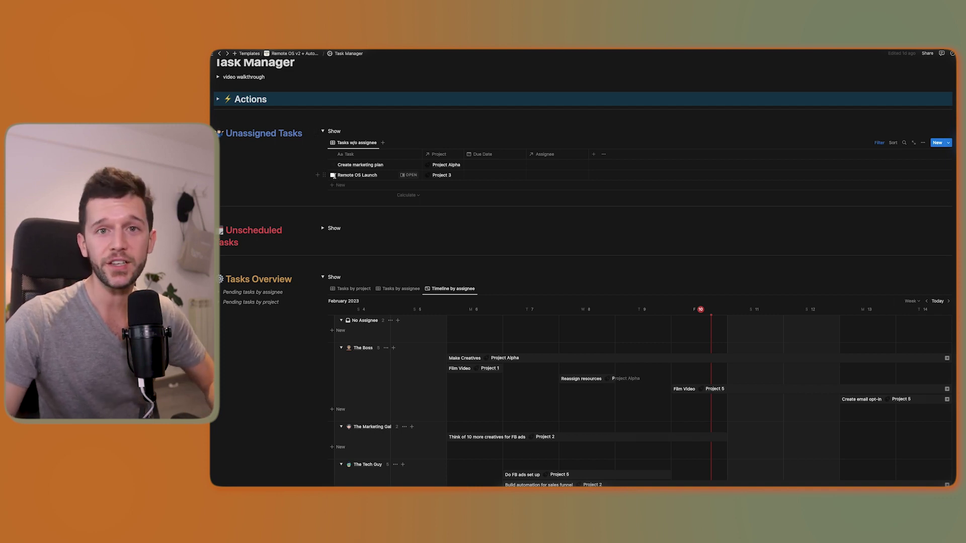
scroll(640, 323, "down", 3)
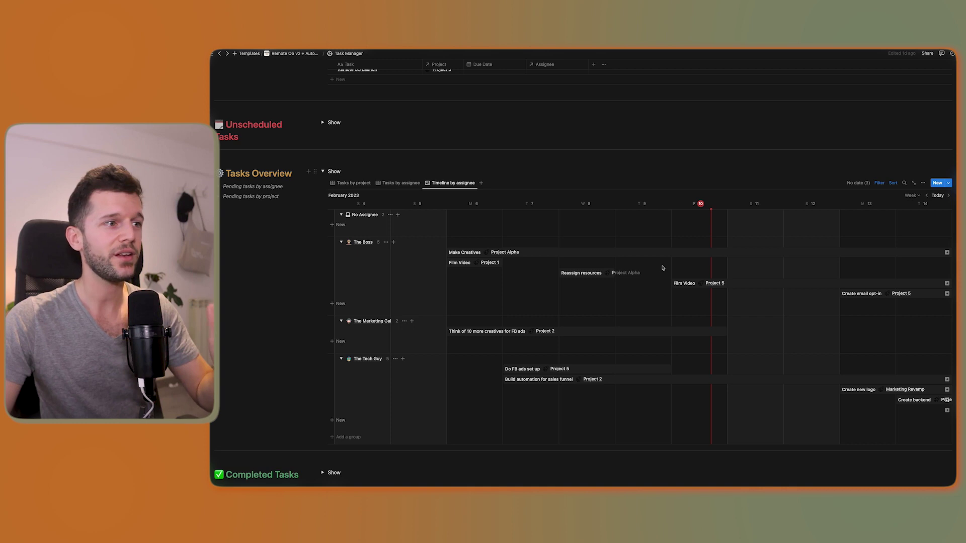
Step: Set the Film Video task's status to Completed, then scroll back up to Unassigned Tasks
left_click(462, 263)
left_click(820, 91)
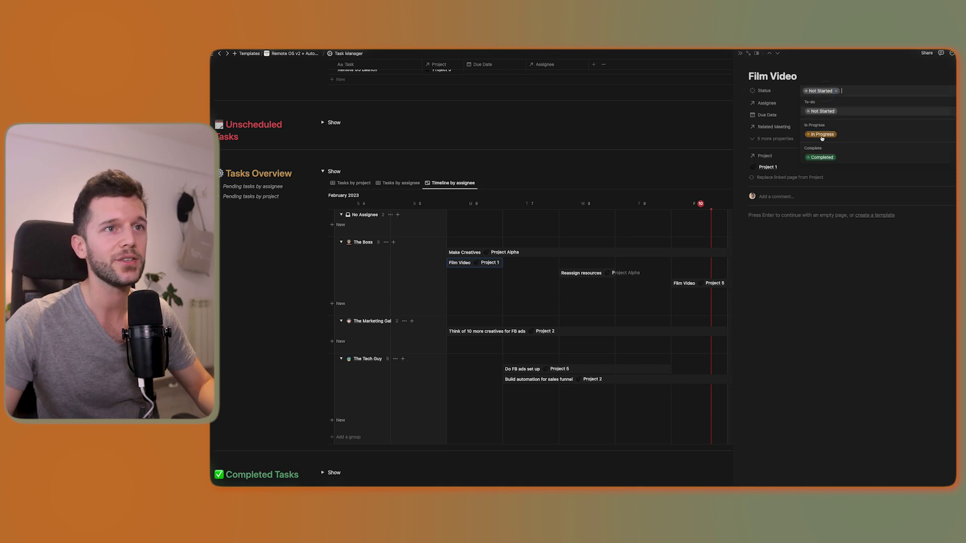
left_click(821, 157)
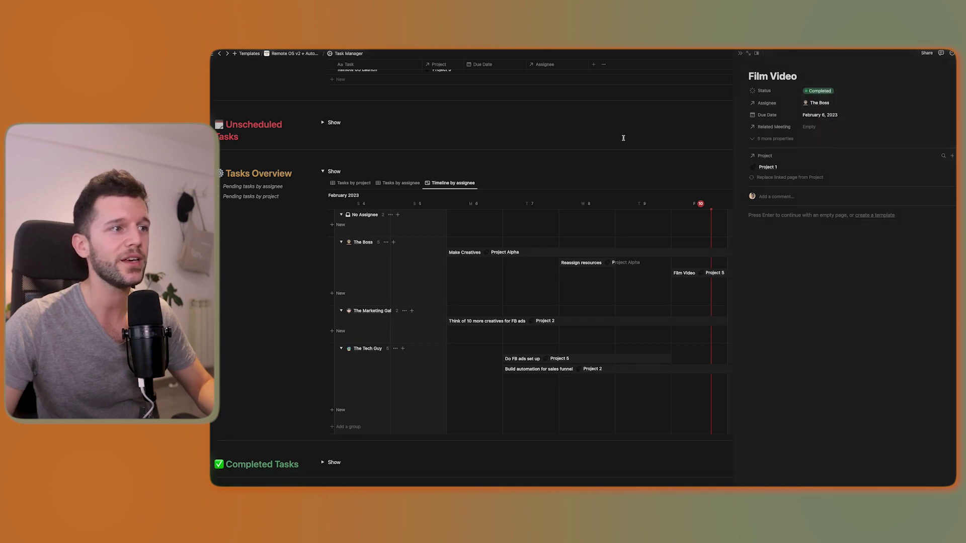
left_click(741, 54)
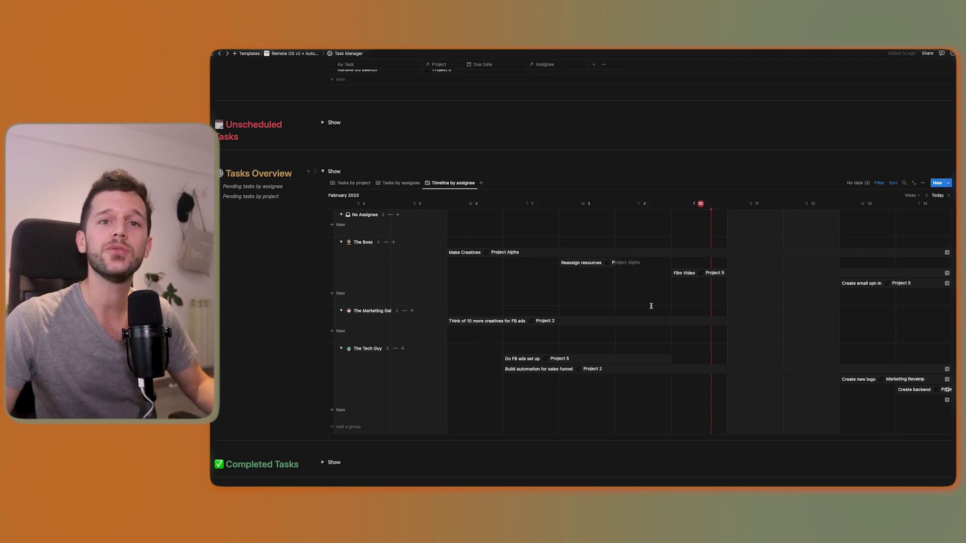
scroll(650, 305, "up", 1)
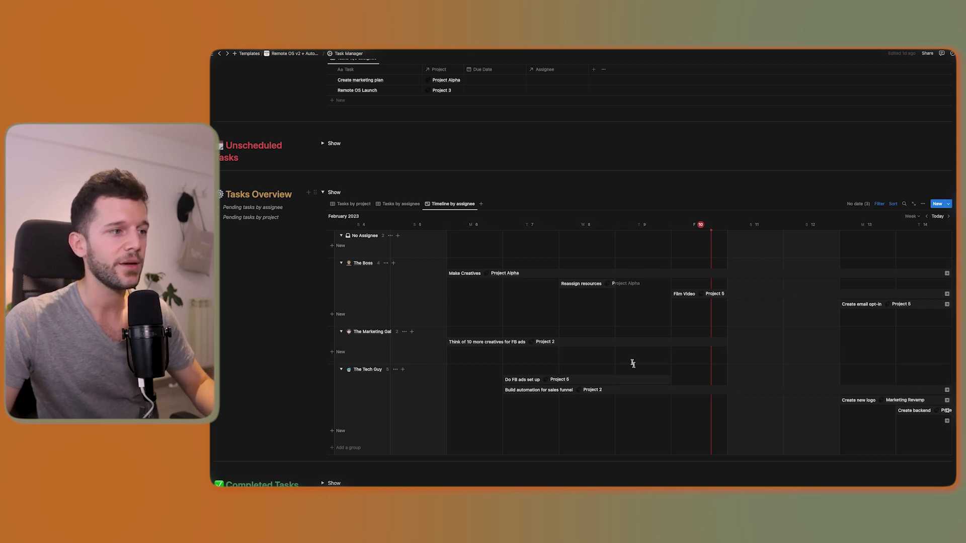
scroll(528, 227, "up", 1)
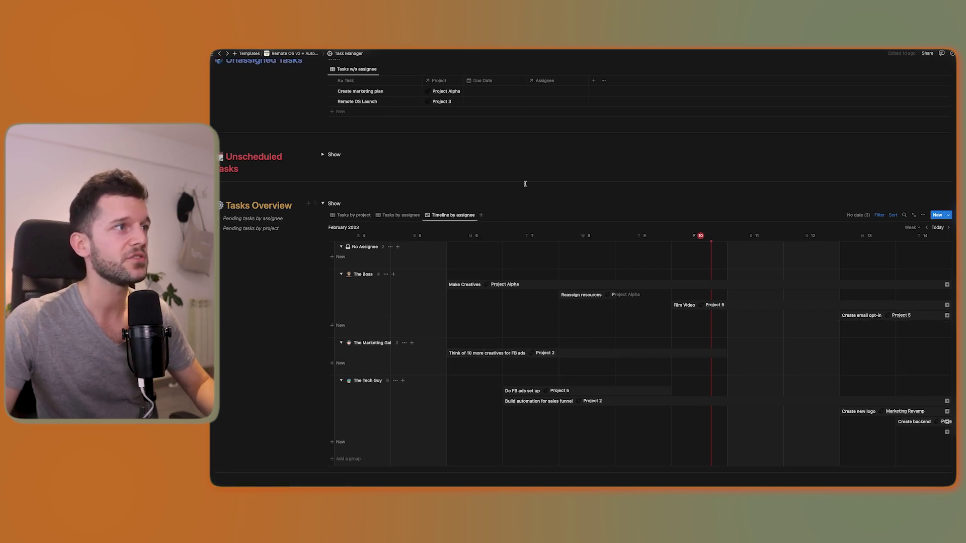
Step: Assign the Remote OS Launch task to The Marketing Gal
left_click(537, 101)
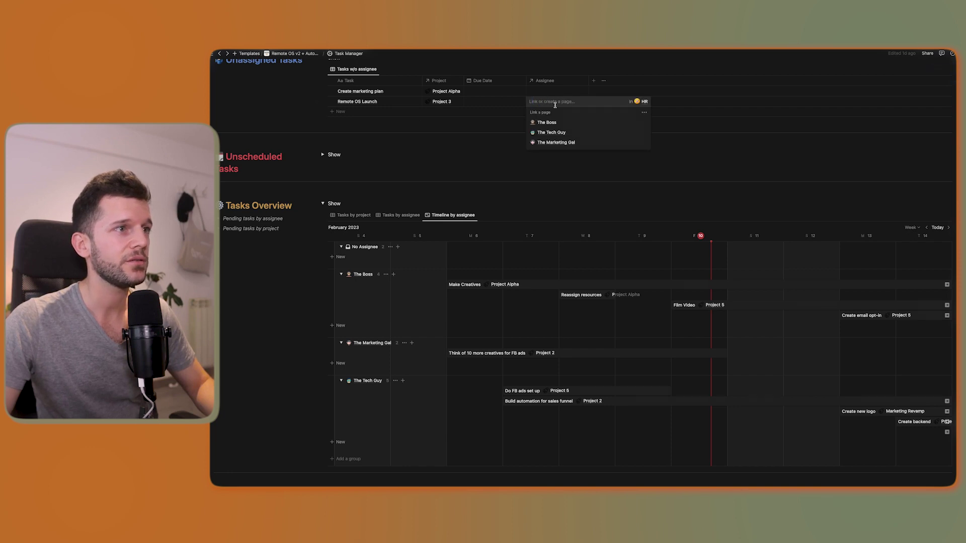
left_click(559, 133)
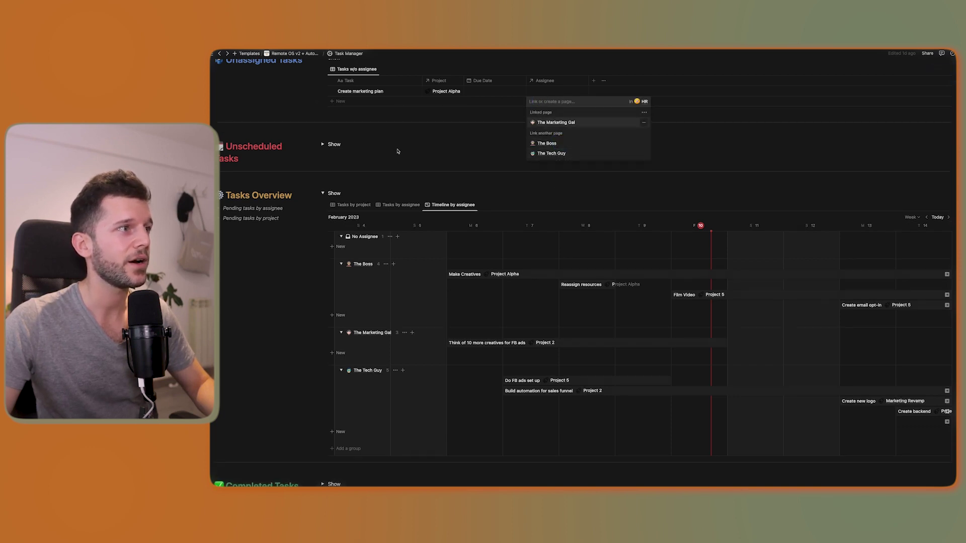
left_click(366, 153)
Step: Schedule Remote OS Launch for February 10 from the Unscheduled Tasks list
left_click(323, 144)
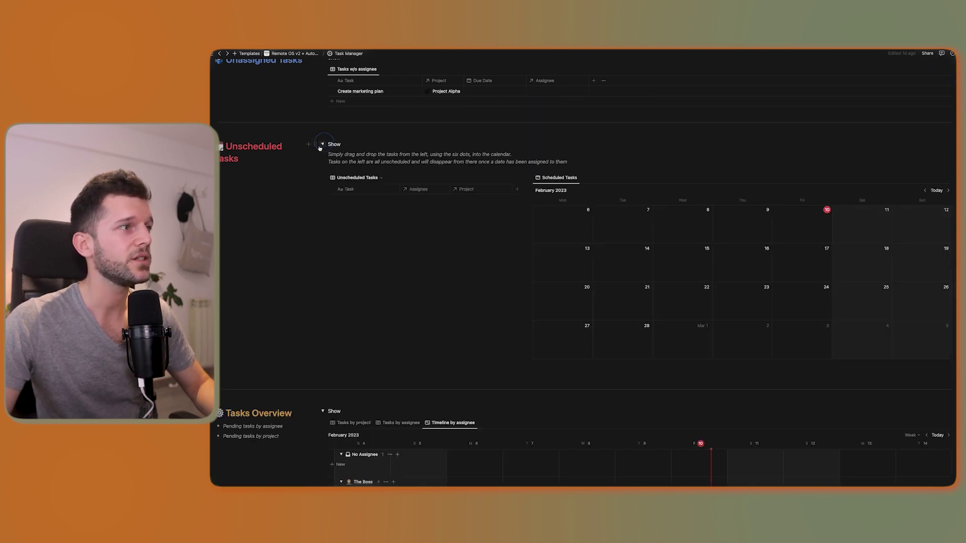
scroll(413, 289, "down", 1)
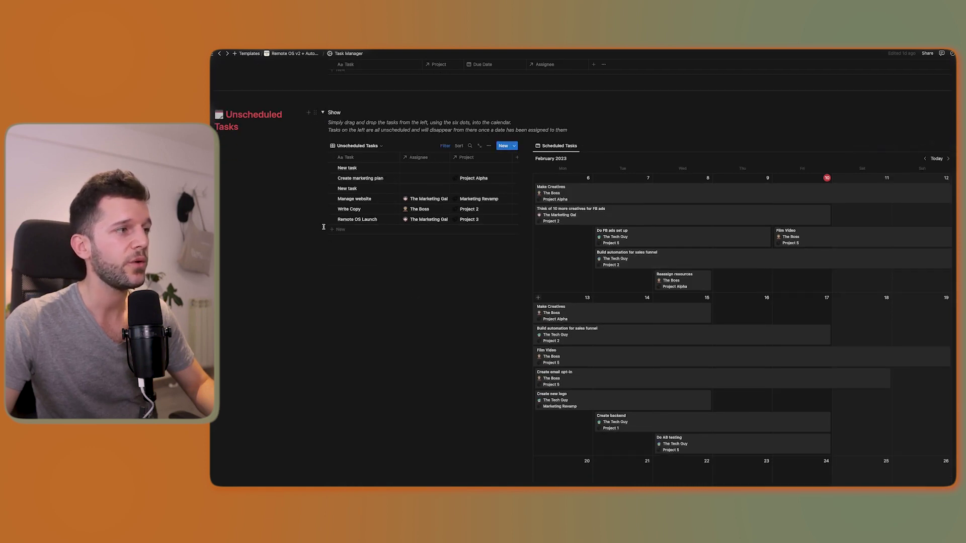
left_click_drag(324, 219, 803, 237)
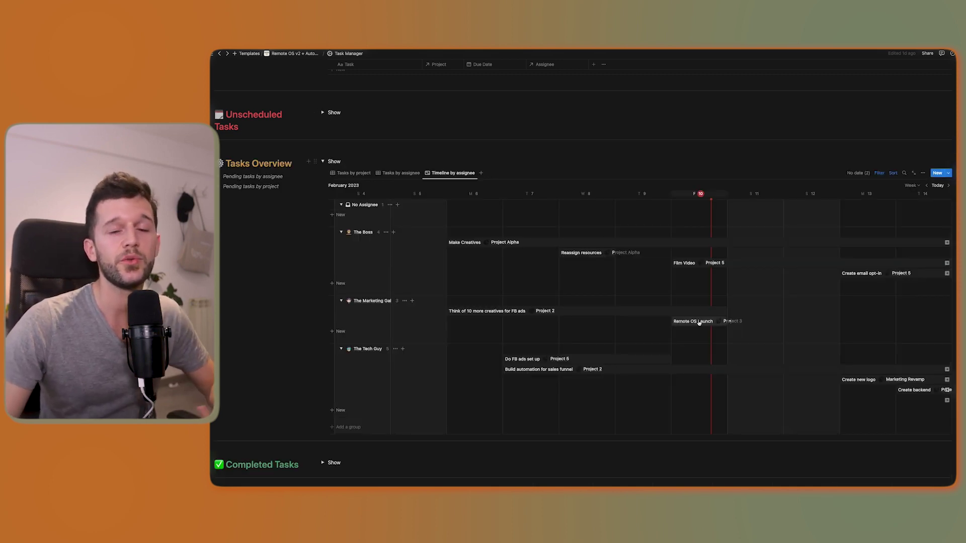
left_click(699, 322)
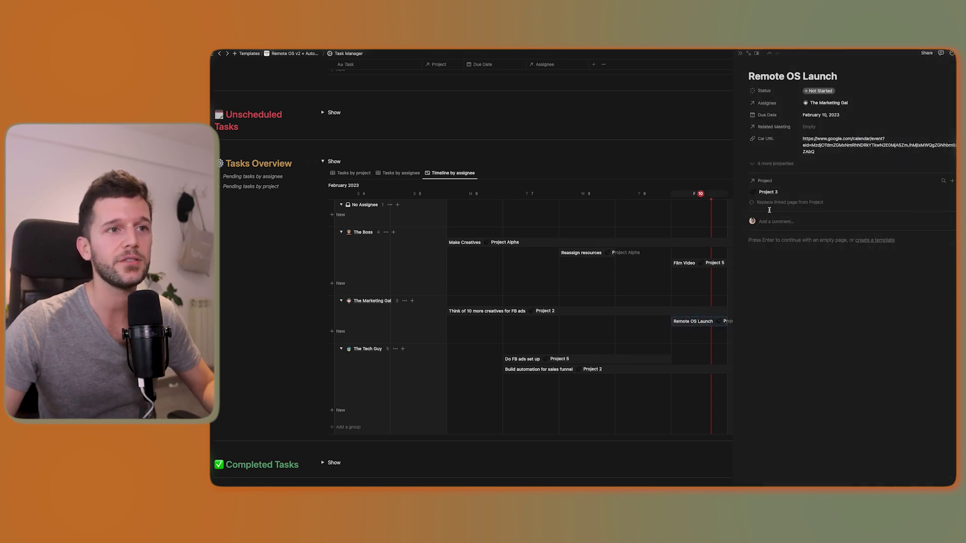
left_click(785, 222)
type("@mark")
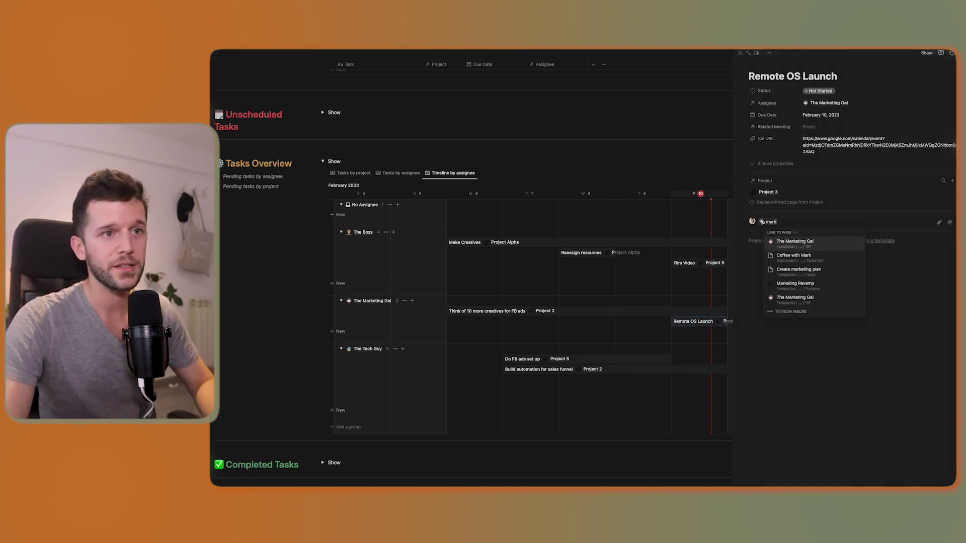
key("Return")
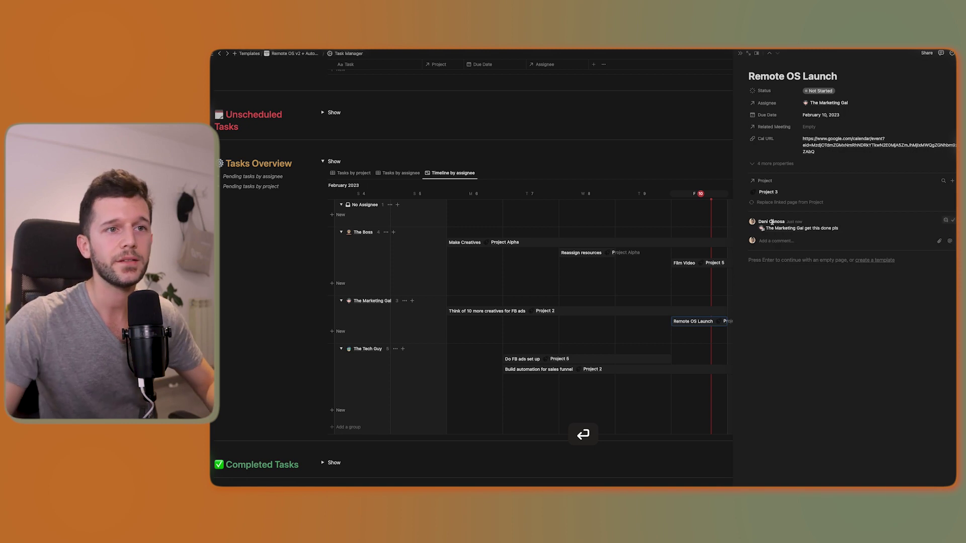
left_click(671, 293)
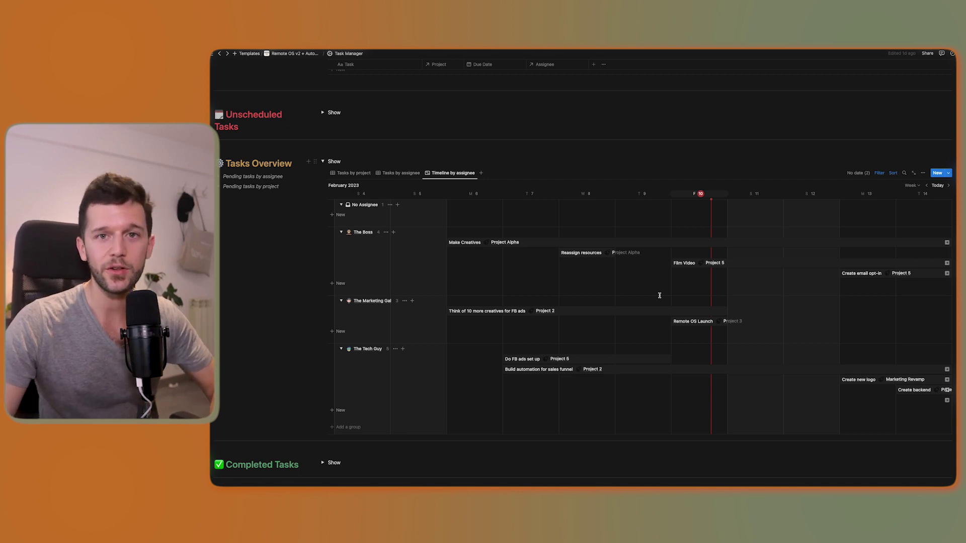
Step: On The Marketing Gal's page, schedule the Manage website task for 13 February
left_click(366, 301)
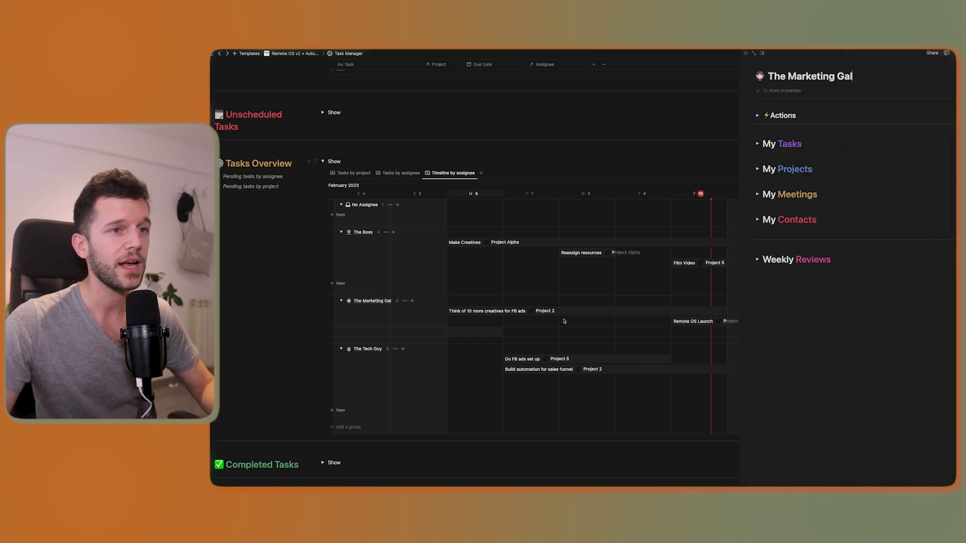
left_click(753, 143)
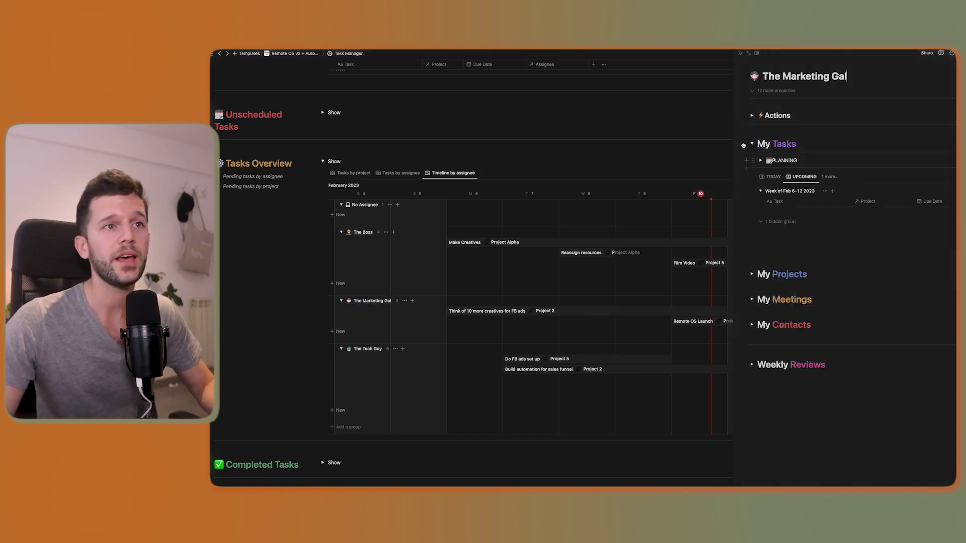
left_click_drag(733, 145, 552, 154)
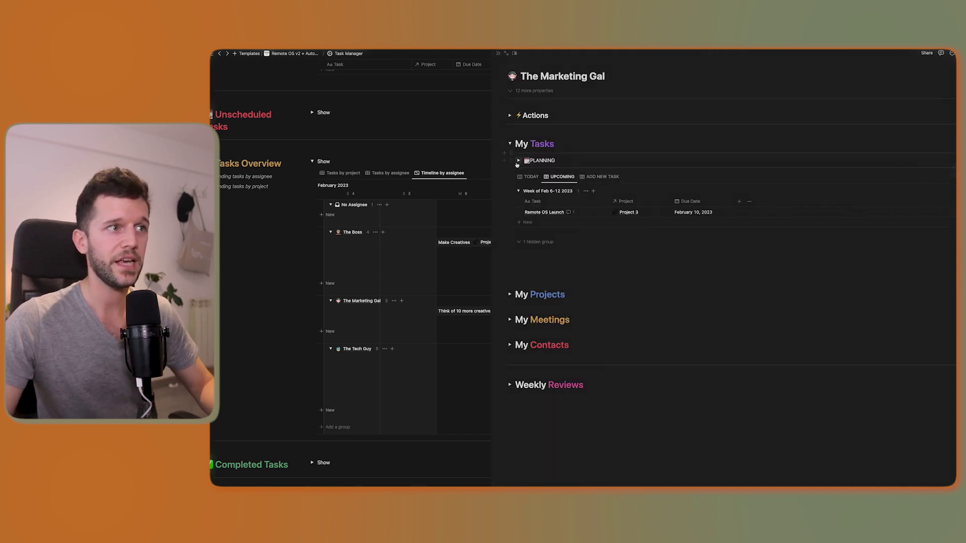
left_click(518, 161)
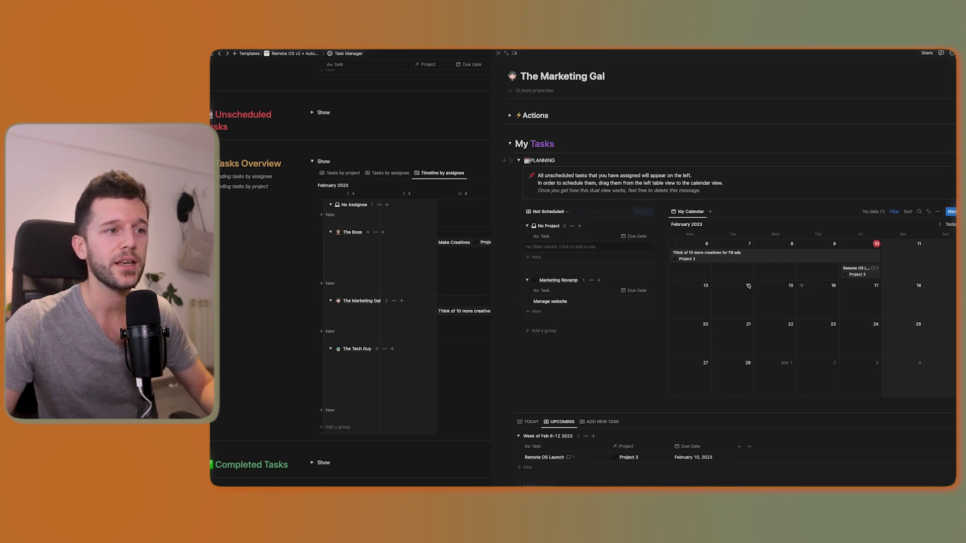
left_click_drag(526, 301, 696, 312)
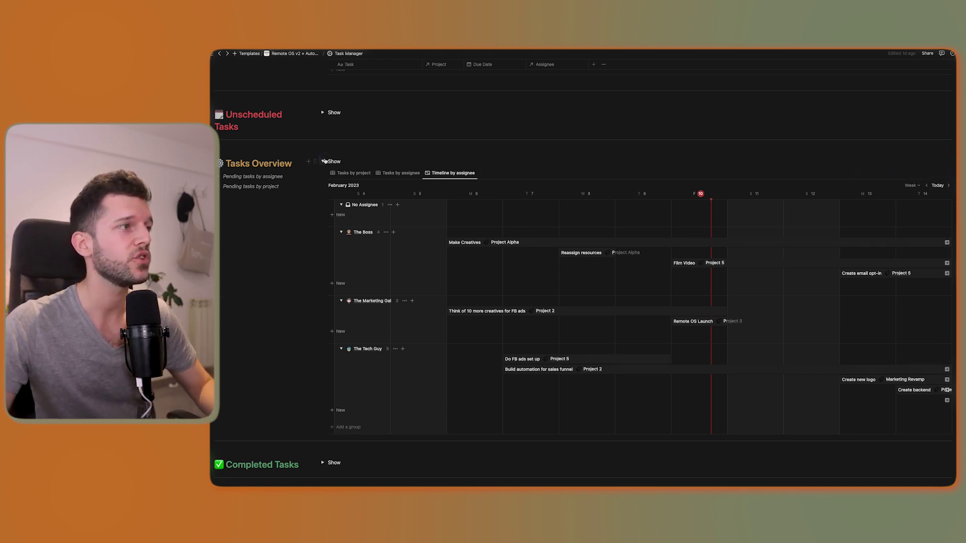
Step: Collapse Tasks Overview and view Project Manager's November 2021 timeline of projects by owner
left_click(323, 160)
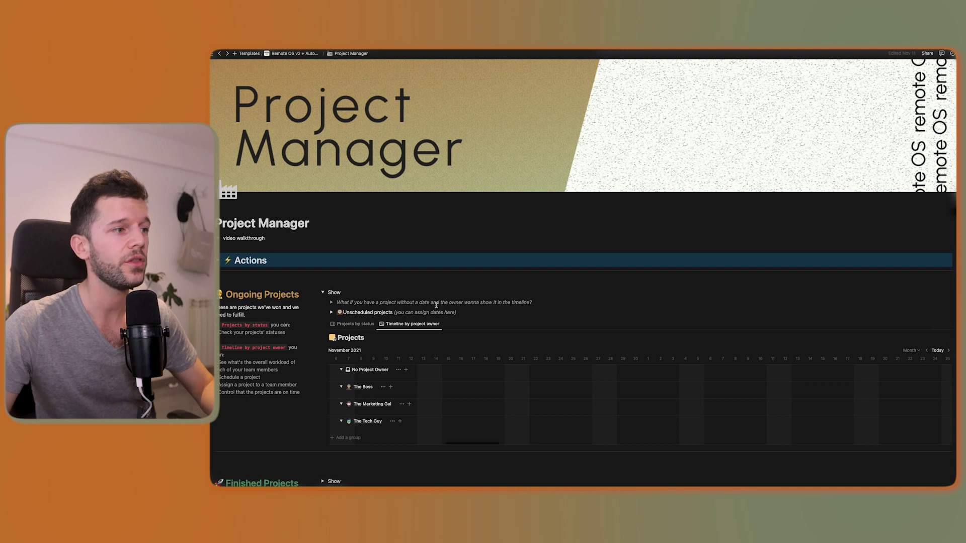
scroll(374, 323, "down", 5)
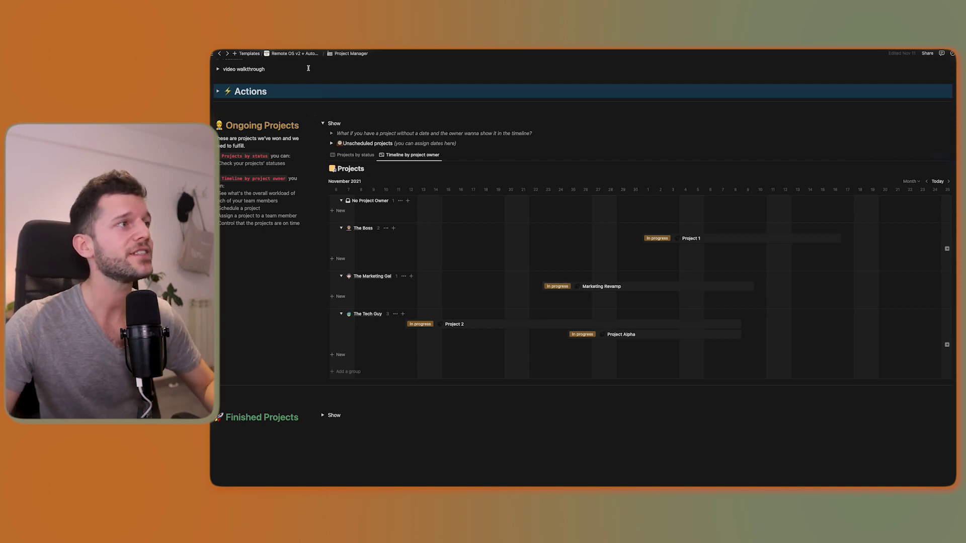
Step: From the Remote OS dashboard, view the KPIs page and the Sales Pipeline board of potential projects
left_click(302, 54)
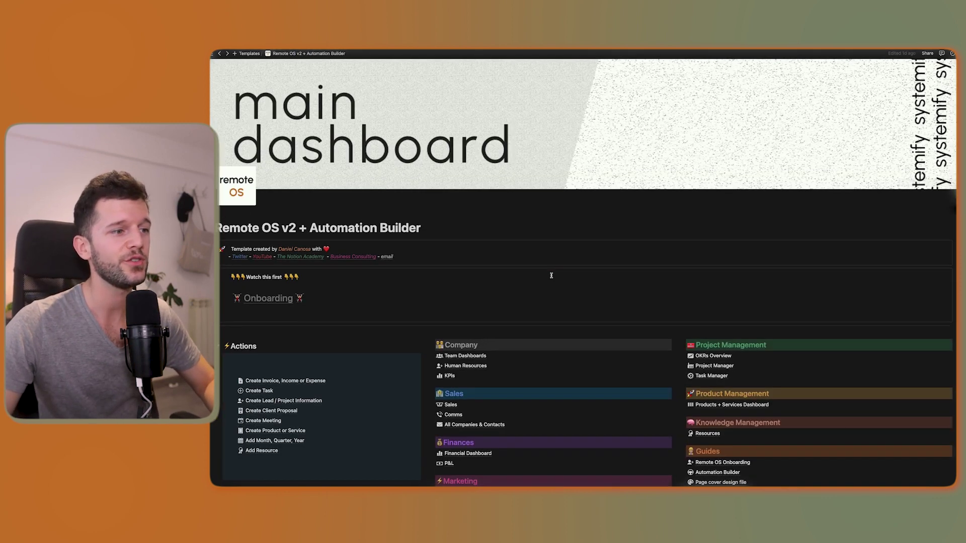
scroll(554, 275, "down", 3)
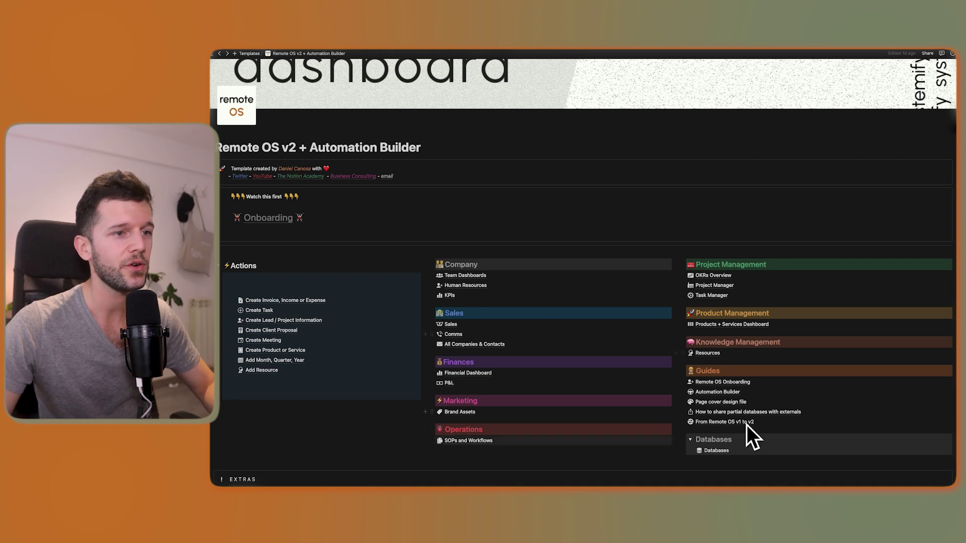
left_click(449, 295)
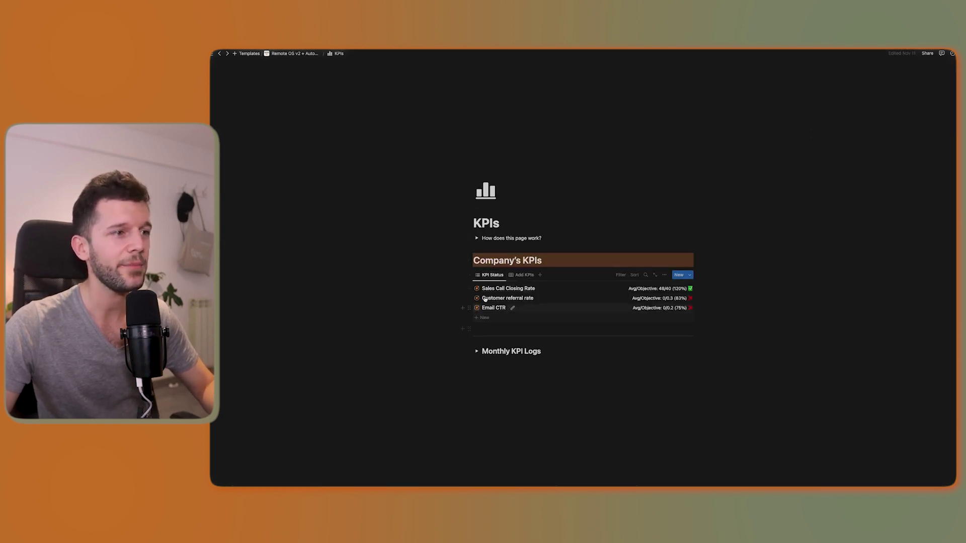
key("super+bracketleft")
left_click(451, 324)
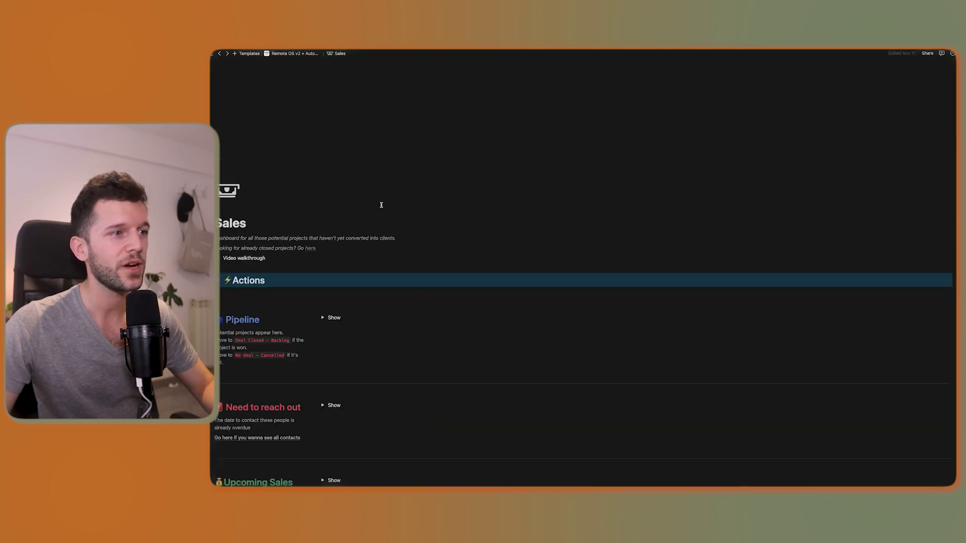
left_click(323, 318)
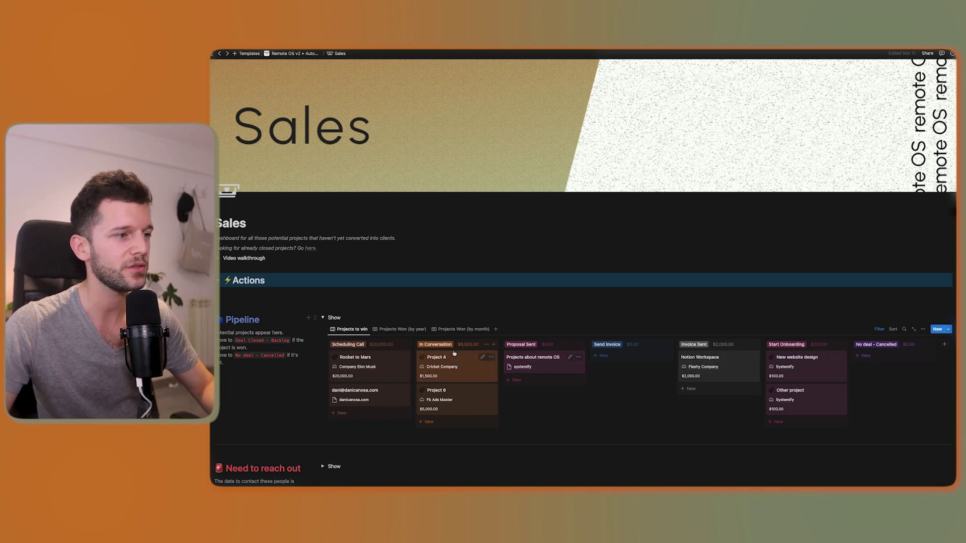
key("super+bracketleft")
Step: Expand Money Movements on the Financial Dashboard, then scroll through the P&L page
left_click(456, 372)
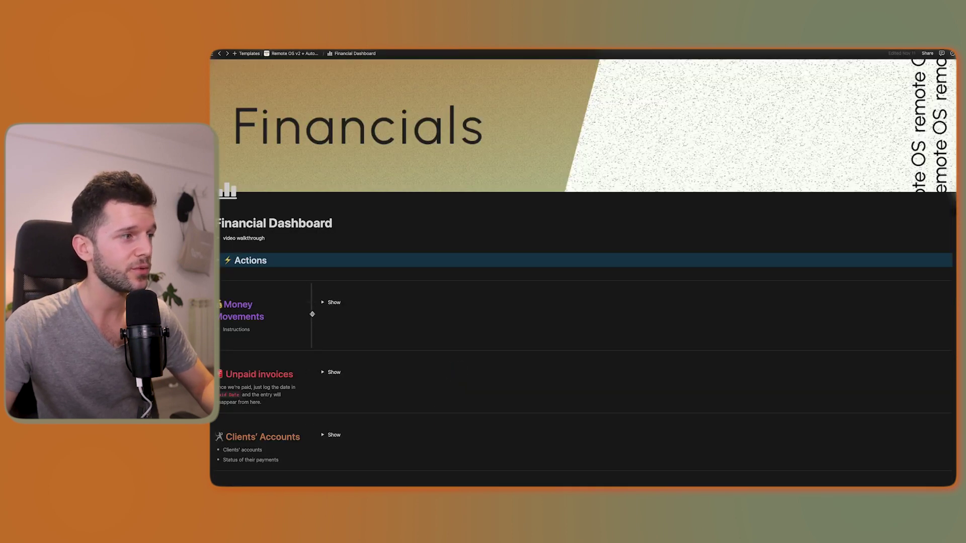
left_click(323, 302)
scroll(504, 342, "down", 5)
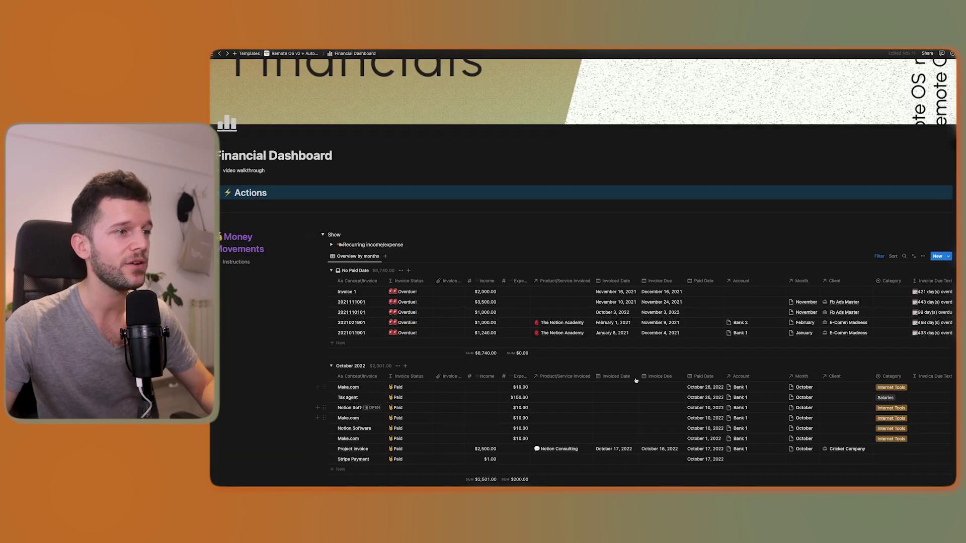
scroll(690, 371, "down", 3)
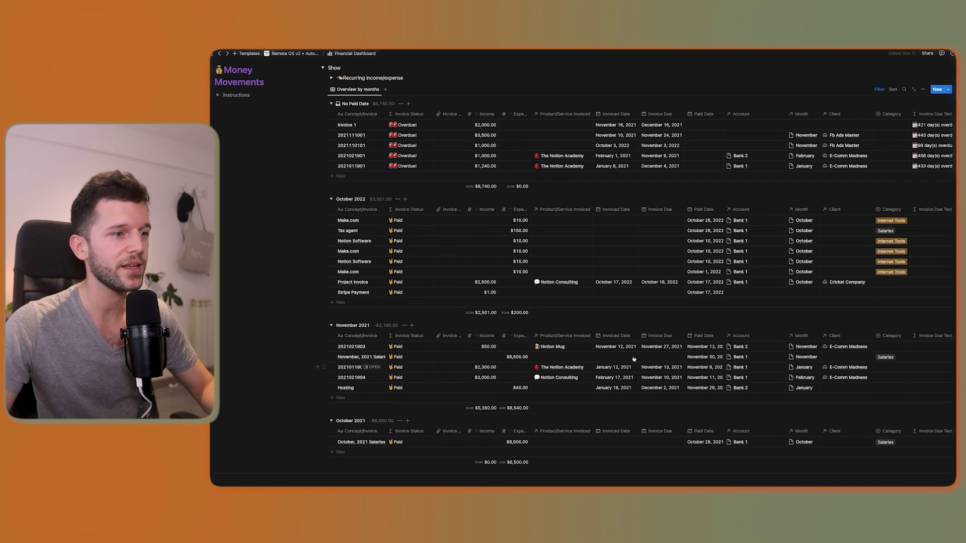
left_click(604, 351)
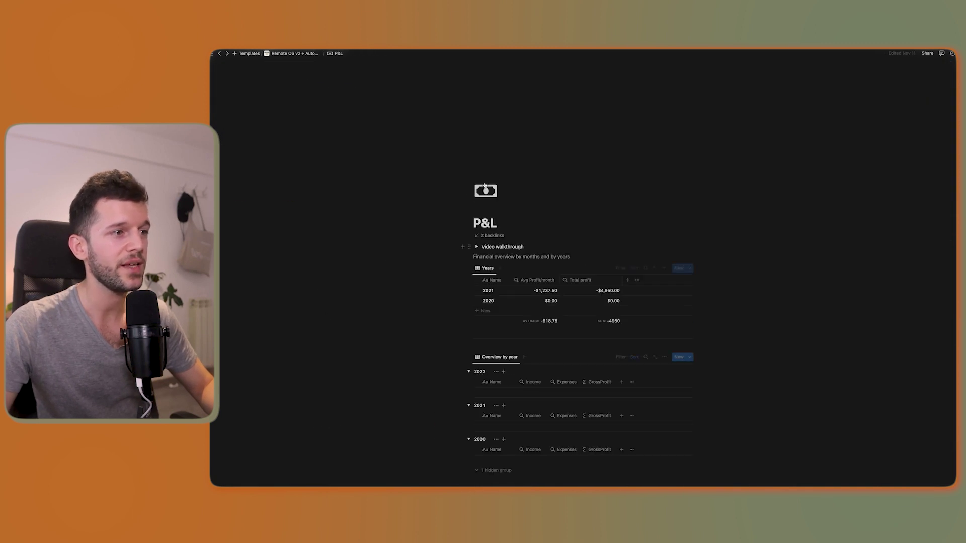
scroll(594, 337, "down", 4)
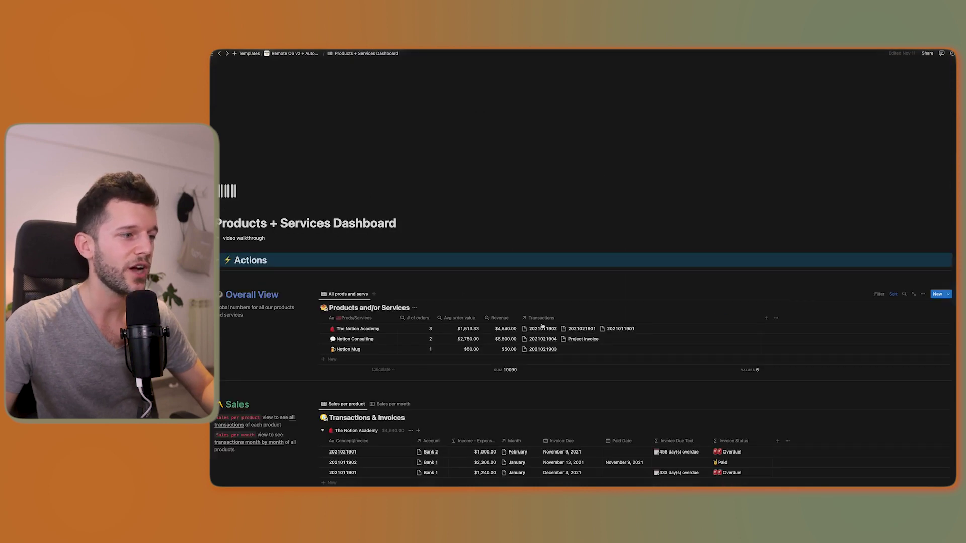
scroll(459, 287, "down", 2)
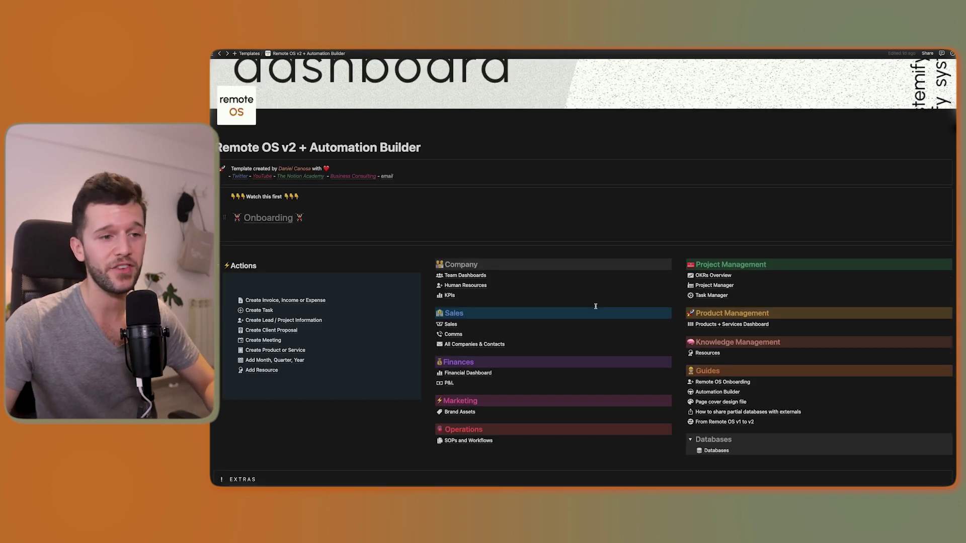
Step: Read Automation Builder's Intro guides and Finances-to-Calendar automations down to Request an automation
left_click(717, 392)
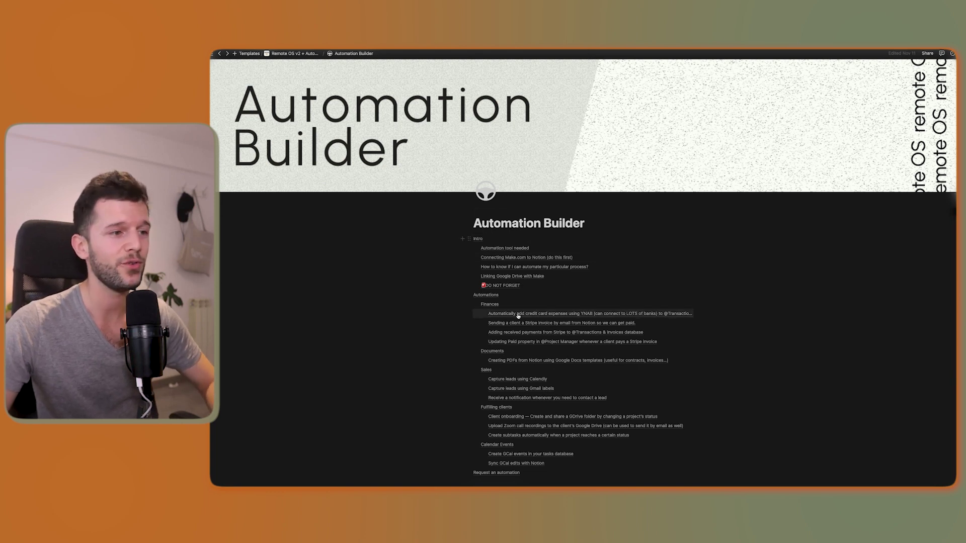
scroll(453, 301, "down", 10)
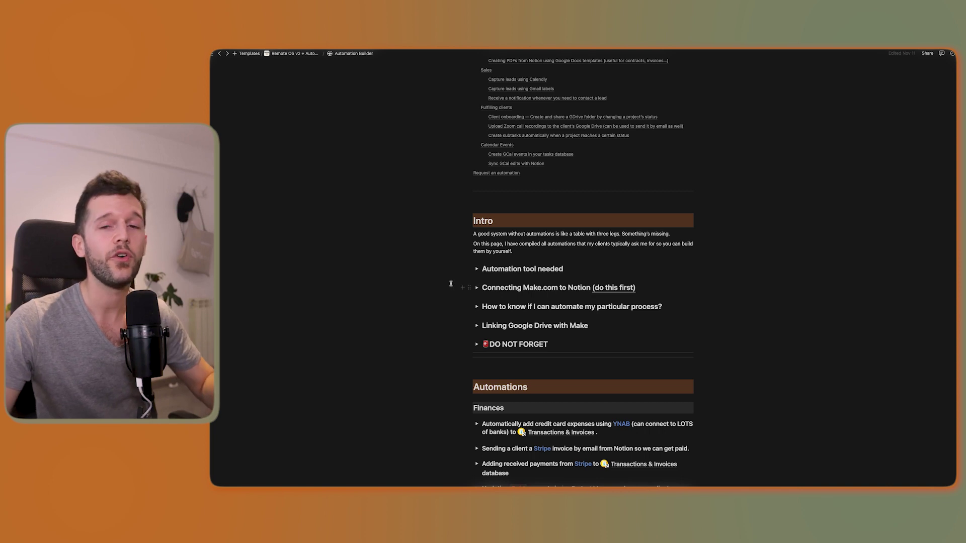
scroll(447, 301, "down", 3)
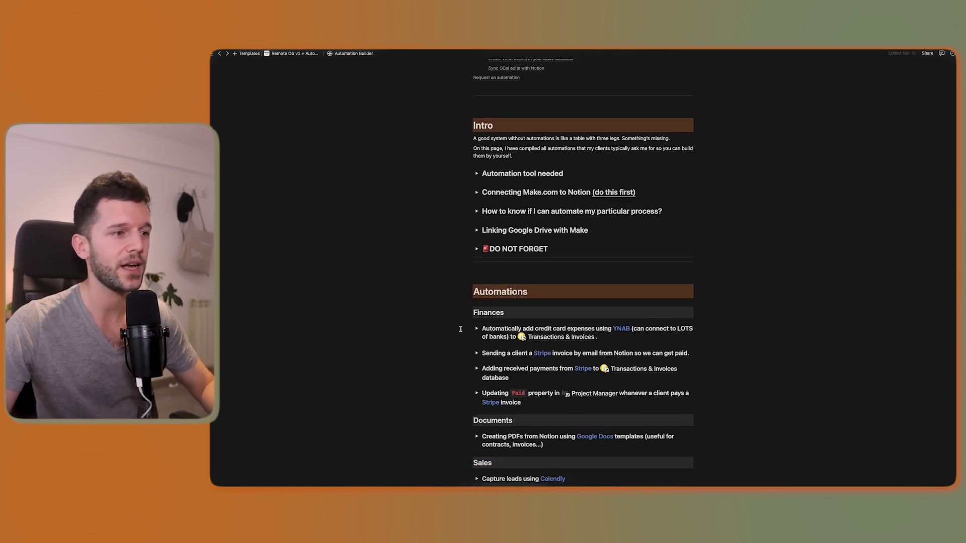
left_click_drag(501, 328, 566, 328)
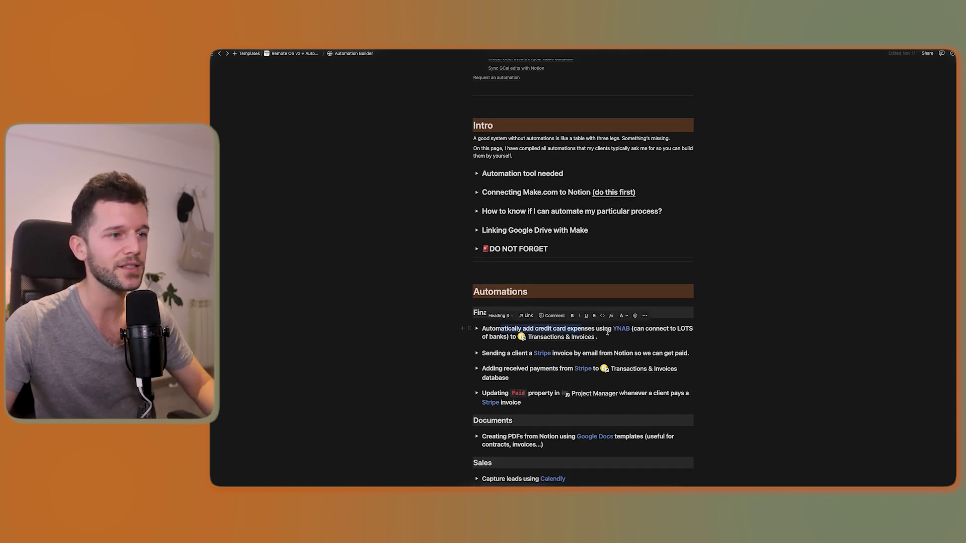
left_click(611, 331)
scroll(565, 362, "down", 1)
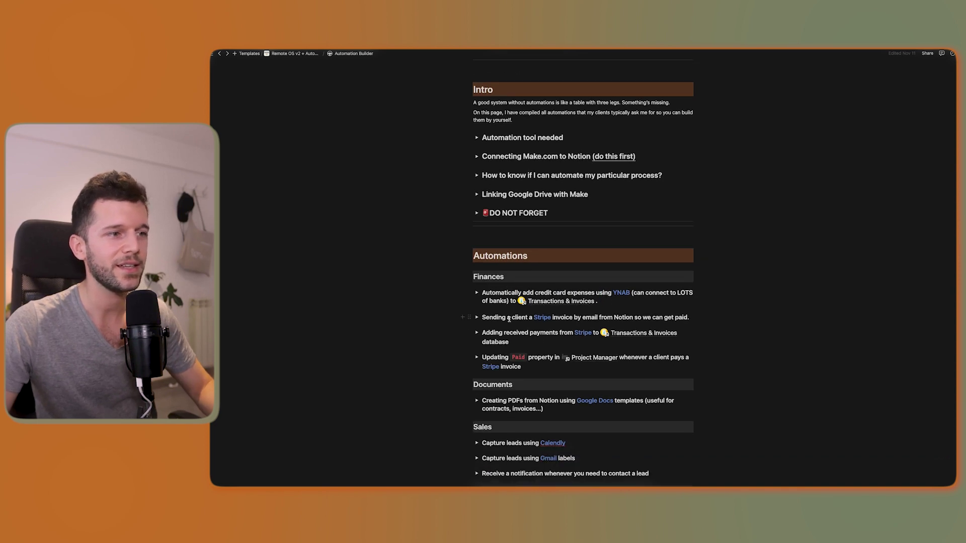
scroll(557, 340, "down", 1)
scroll(556, 340, "down", 7)
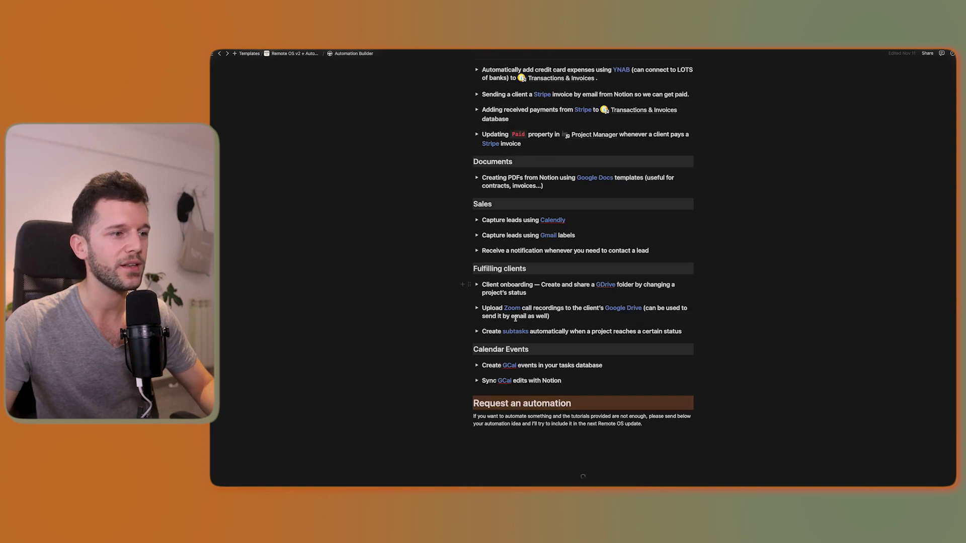